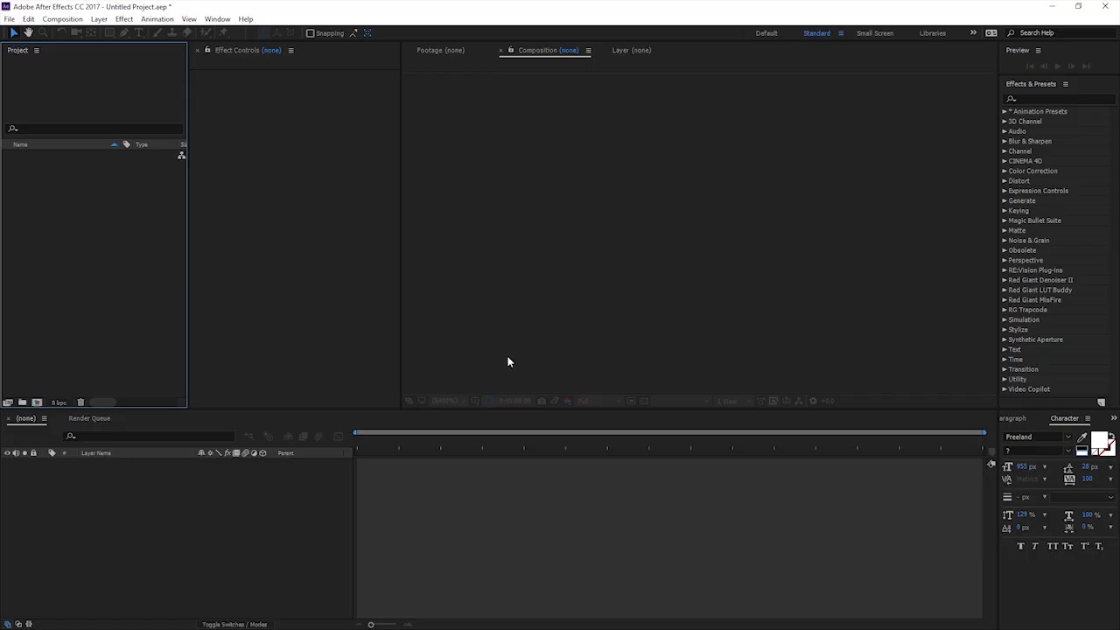
- Import the rooftop clip 20180407_172315.mp4 from the Sky Replacement folder
click(9, 20)
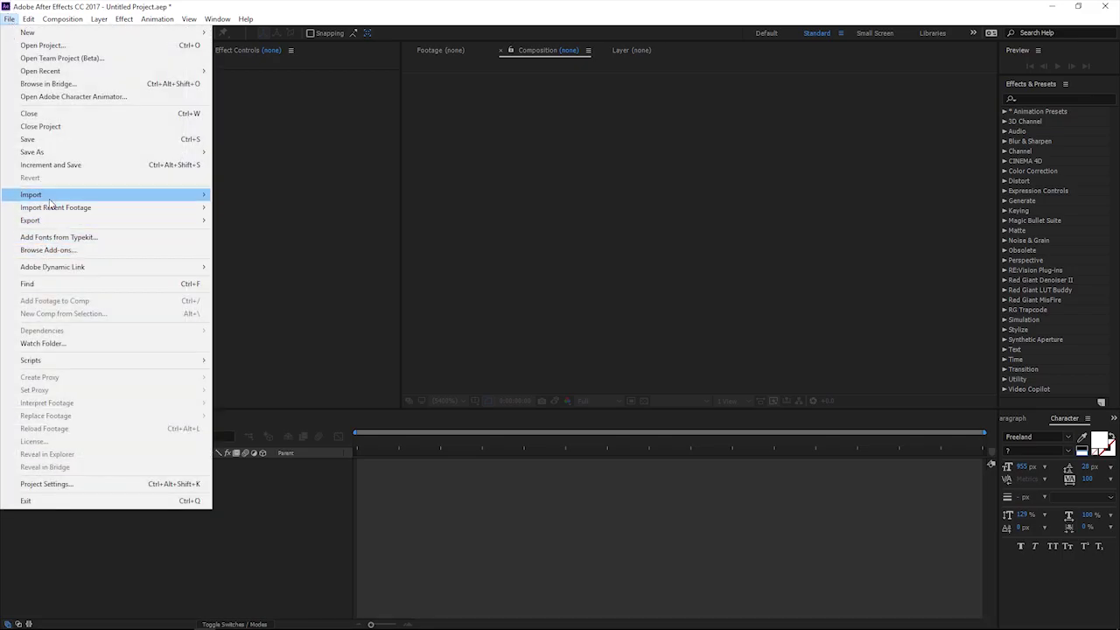
mouse_move(32, 194)
click(275, 194)
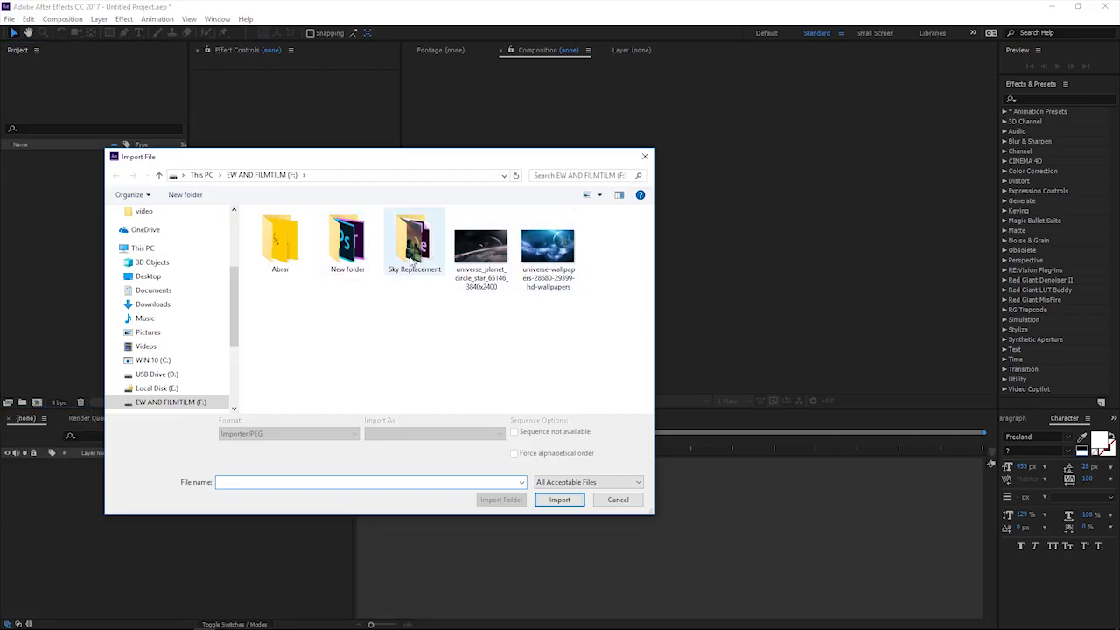
double_click(413, 249)
double_click(414, 247)
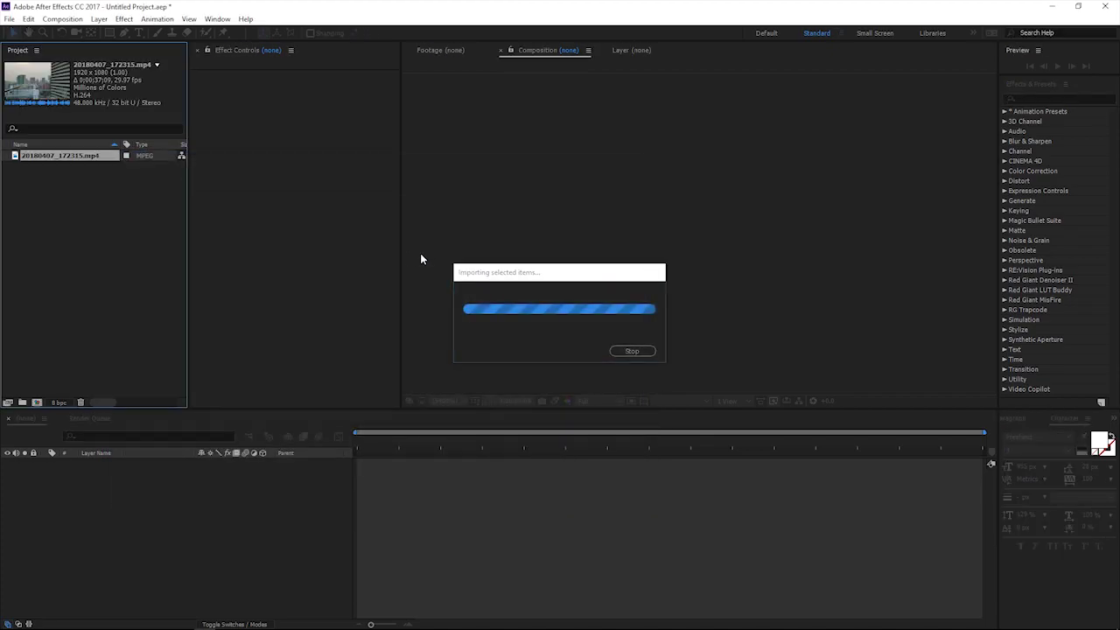
- Import the universe_planet image from drive F: and select the rooftop clip
double_click(73, 230)
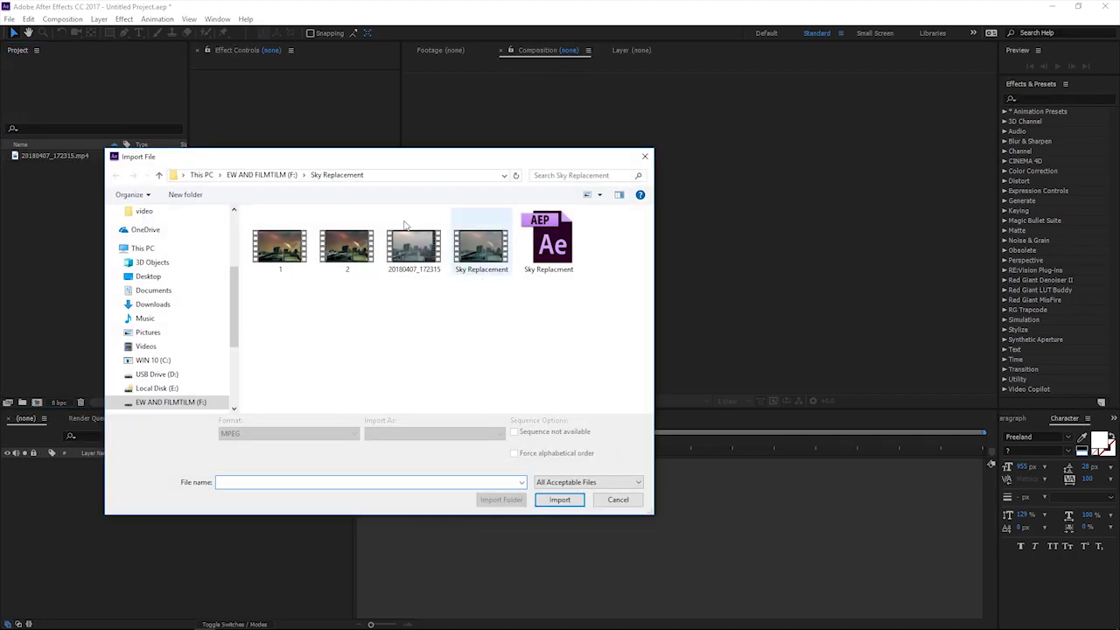
click(264, 176)
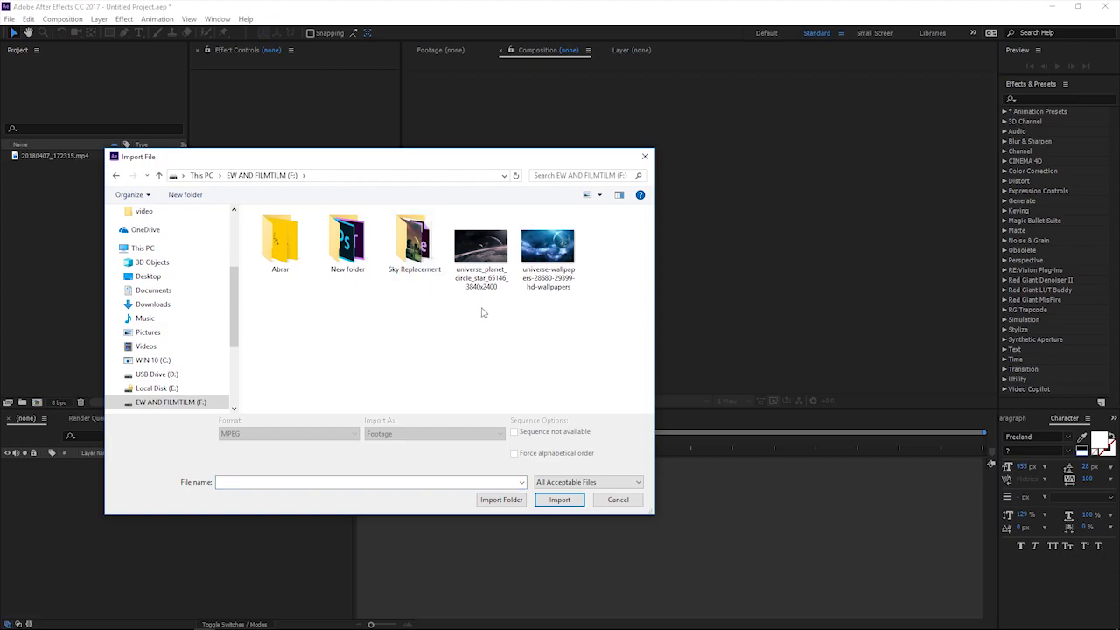
double_click(486, 248)
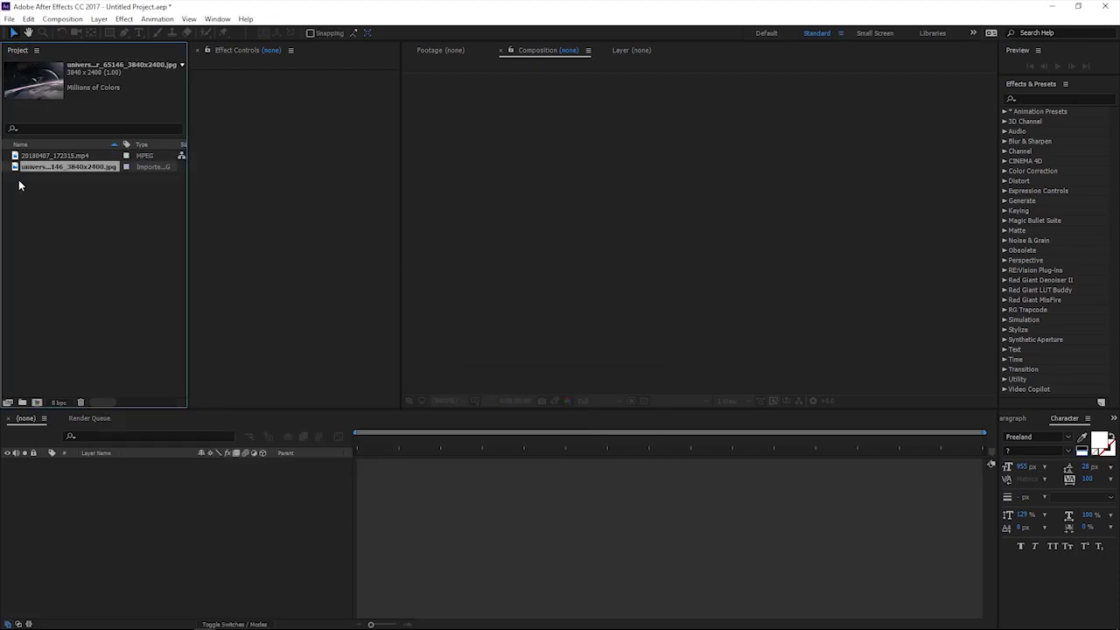
click(28, 158)
click(65, 167)
- Build a composition from 20180407_172315.mp4 and trim its out point near eight seconds
drag(50, 156, 77, 464)
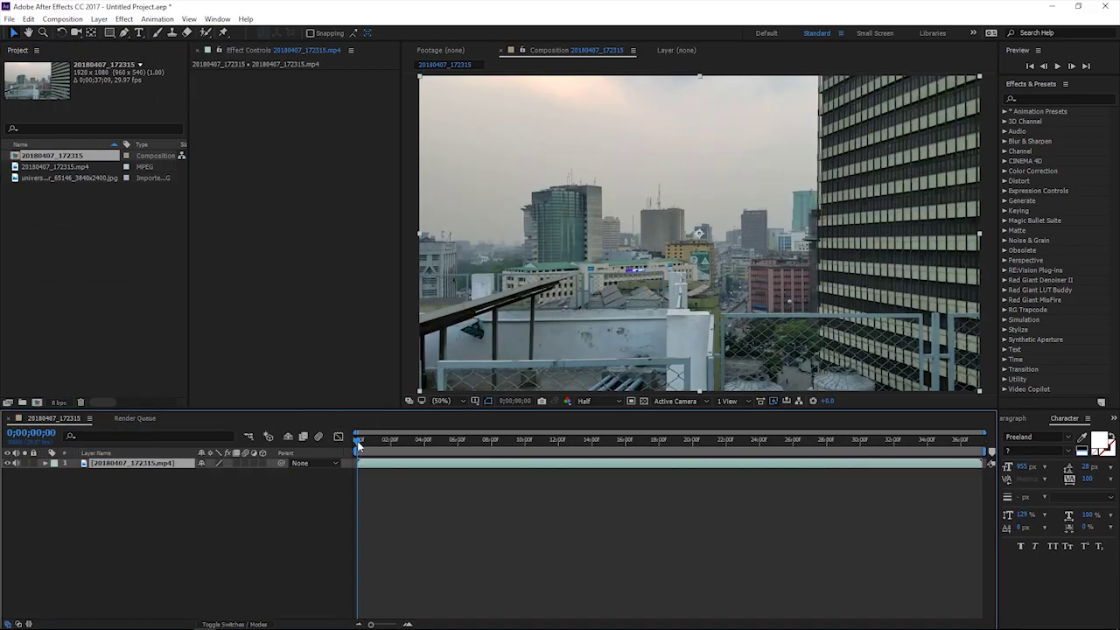
drag(358, 445, 492, 445)
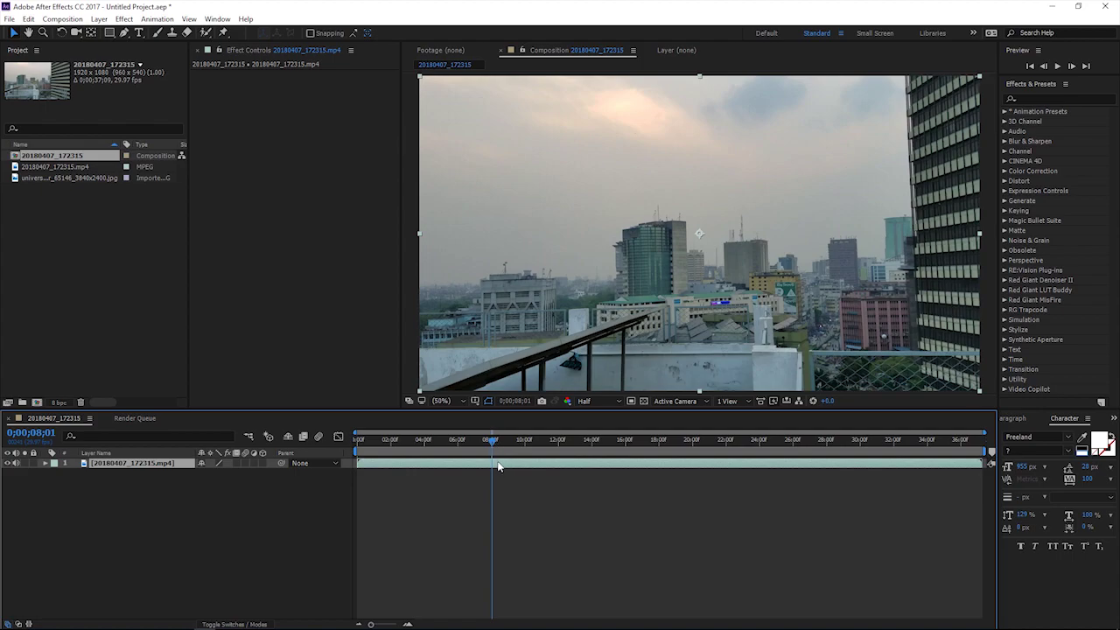
key(alt+bracketright)
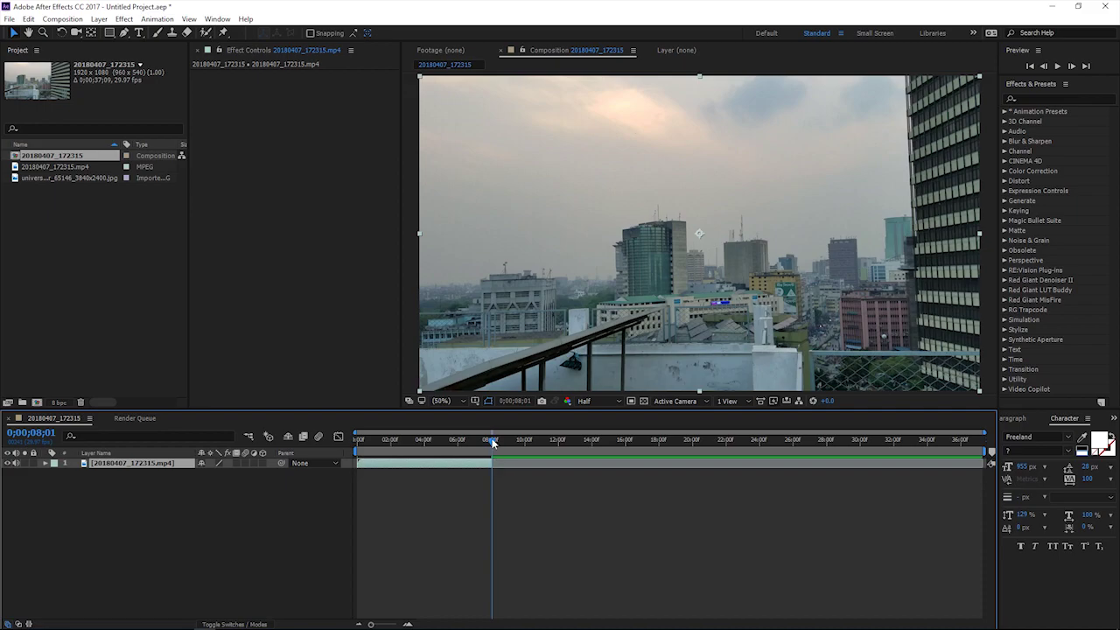
mouse_move(493, 440)
mouse_down()
mouse_move(360, 455)
mouse_move(409, 442)
mouse_up()
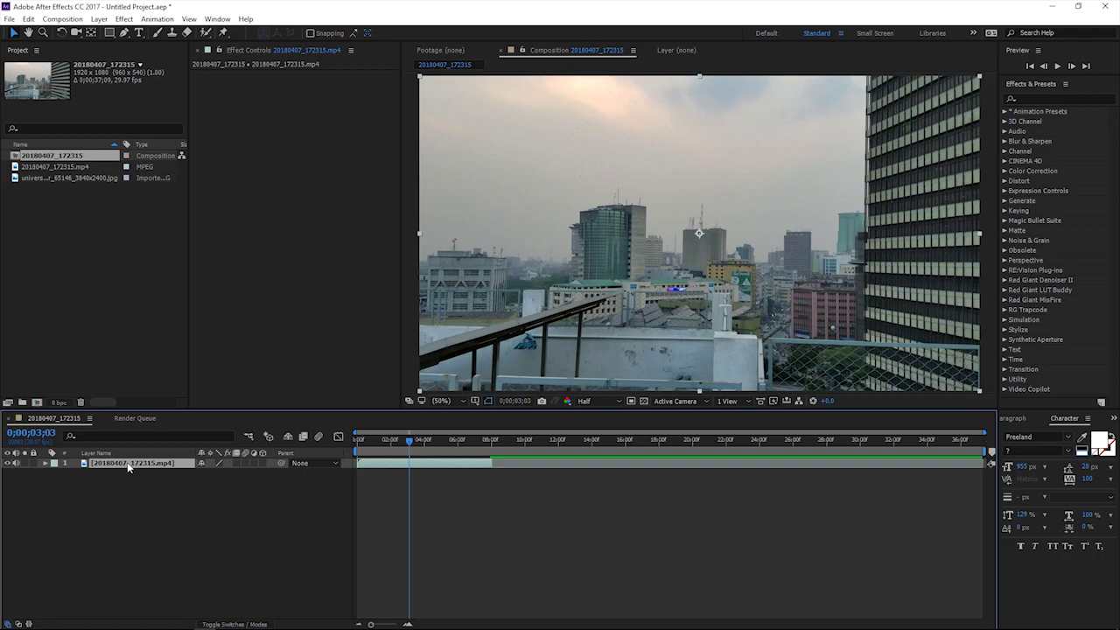
- Rename the clip layer to Footage and run 3D Camera Tracker on it
right_click(127, 462)
click(185, 616)
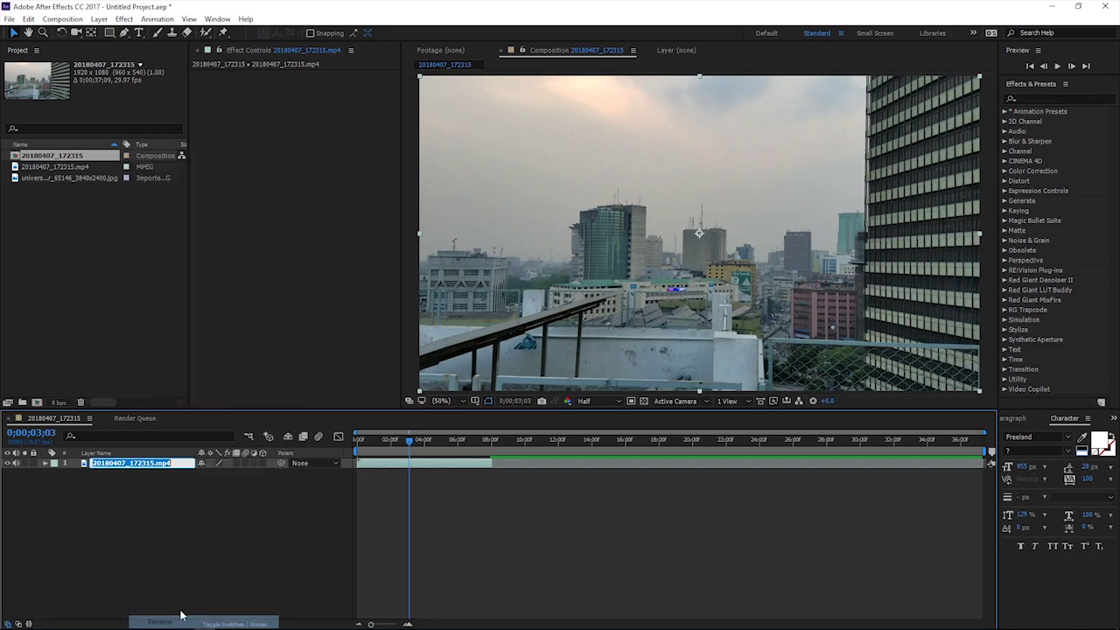
text(Footage)
click(267, 592)
right_click(105, 462)
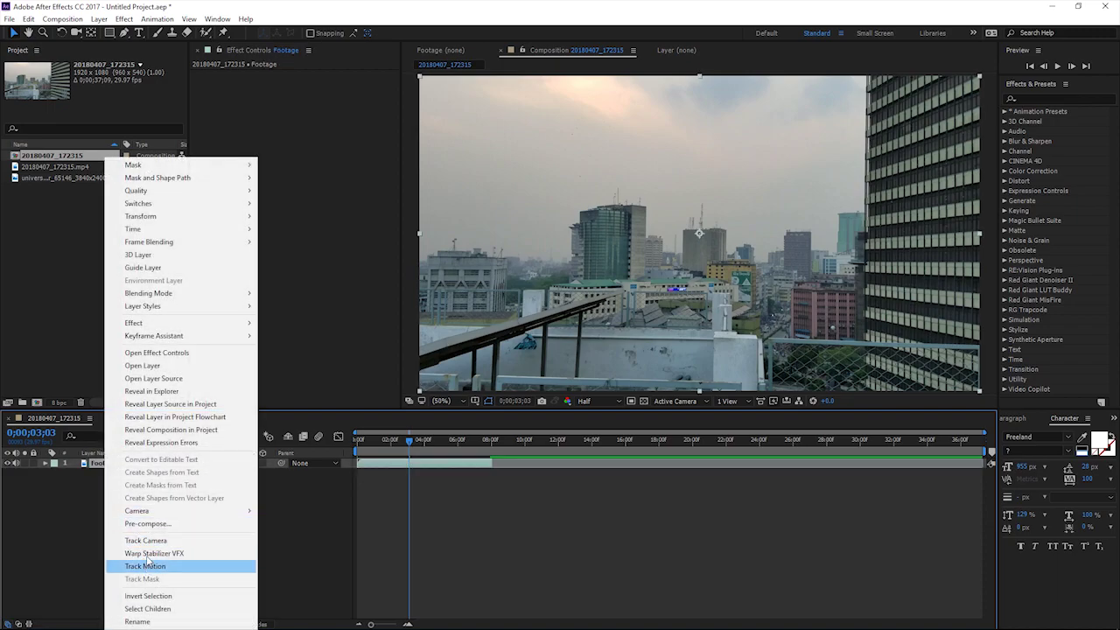
click(145, 541)
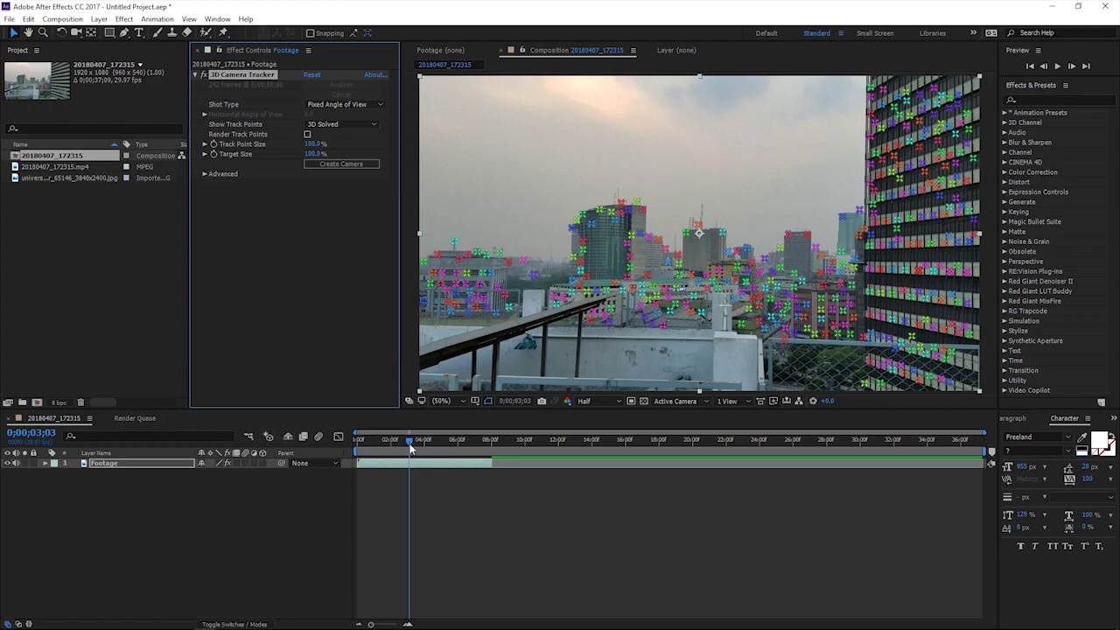
- At the first frame, create a null and camera from a tower track point
key(Home)
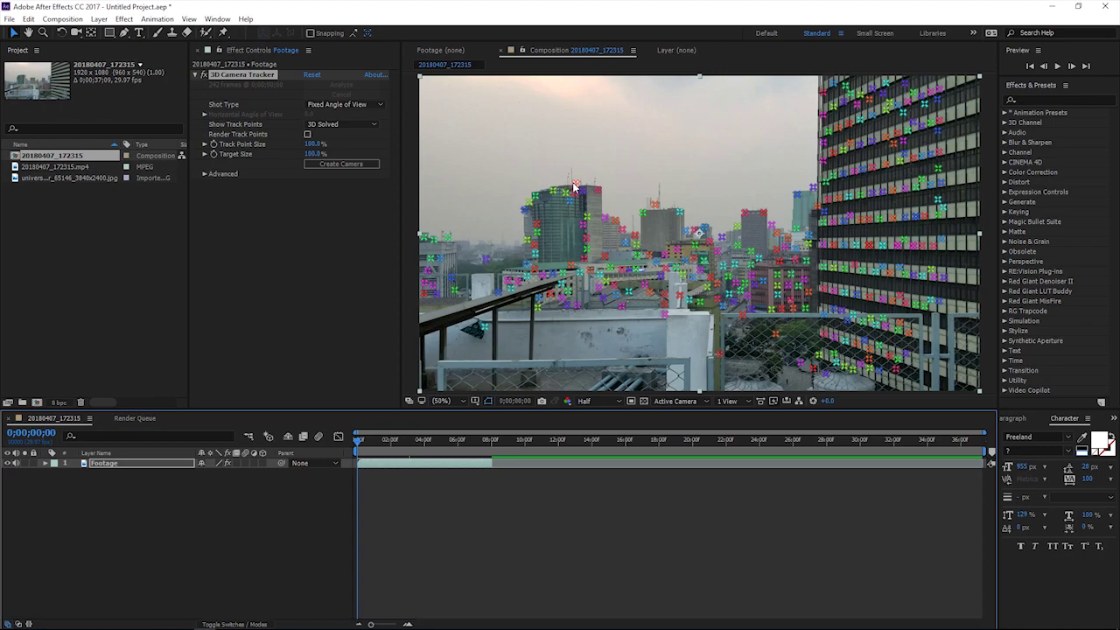
right_click(576, 186)
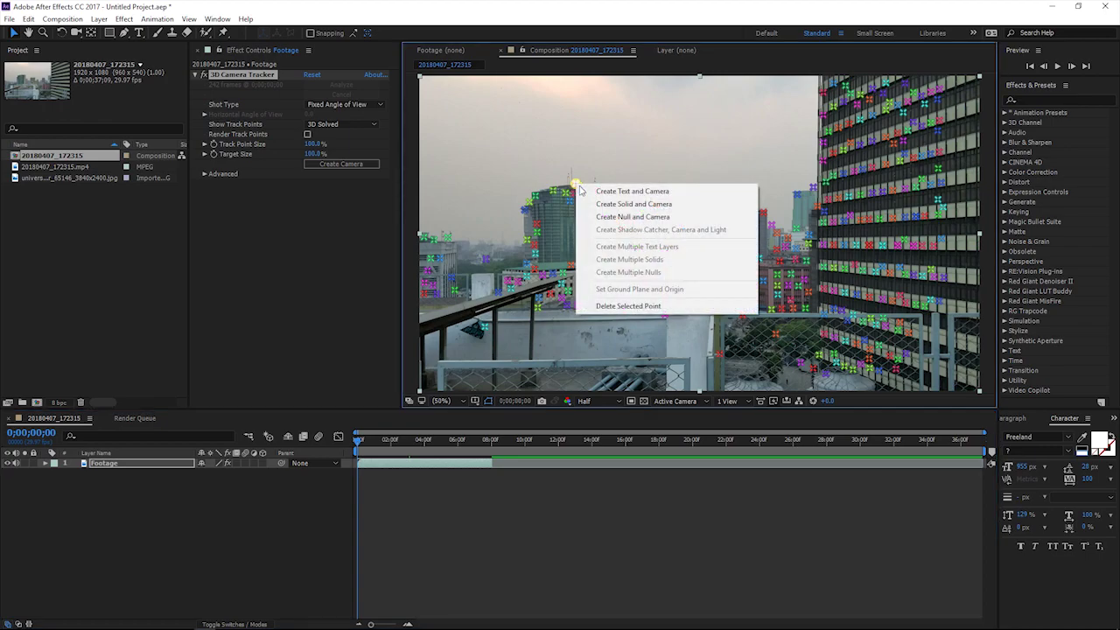
click(601, 217)
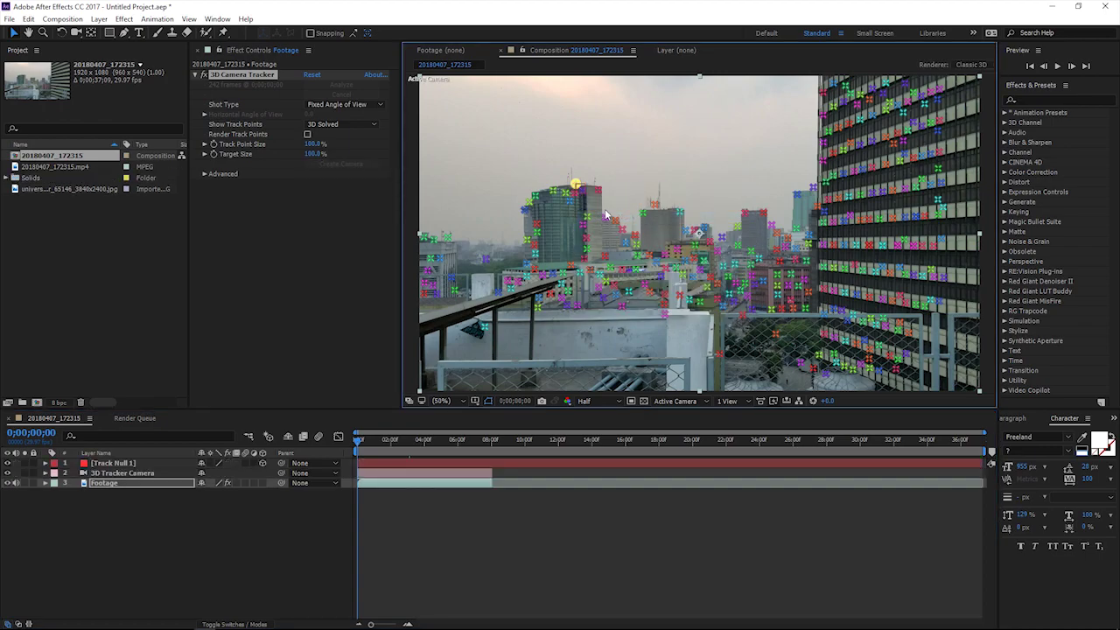
click(127, 464)
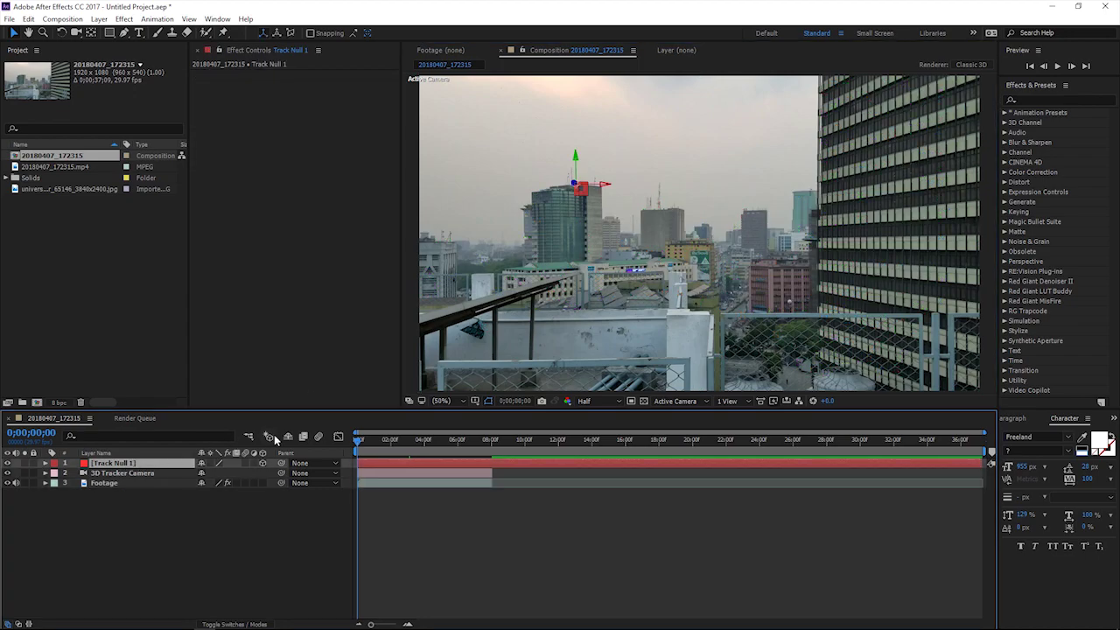
click(146, 490)
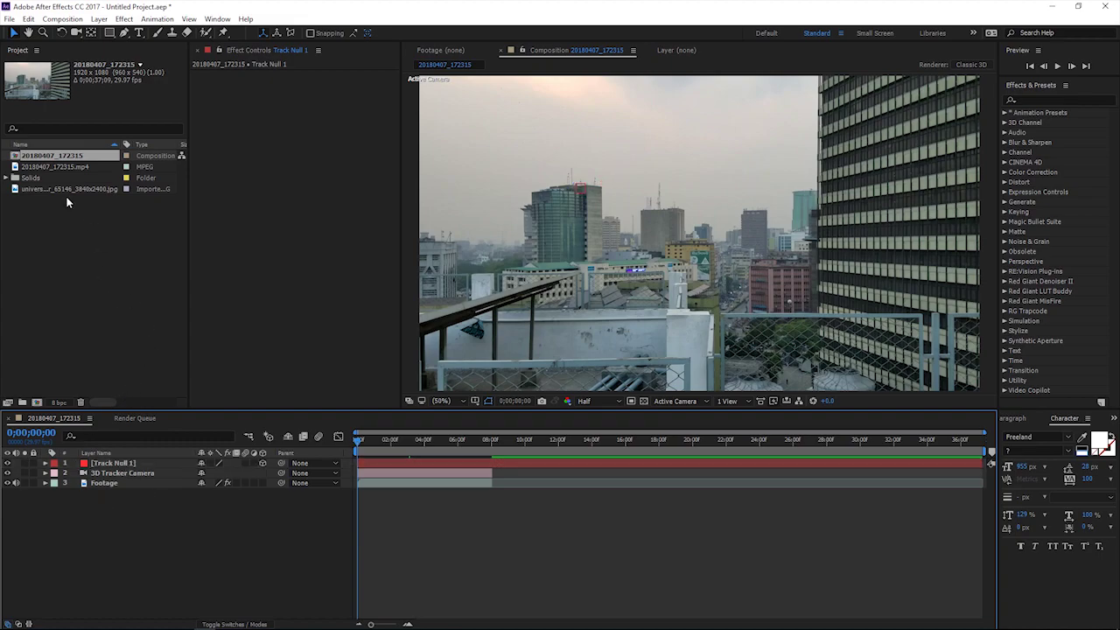
- Add the planet image as the top 3D layer and scale it to 15%
drag(63, 190, 95, 465)
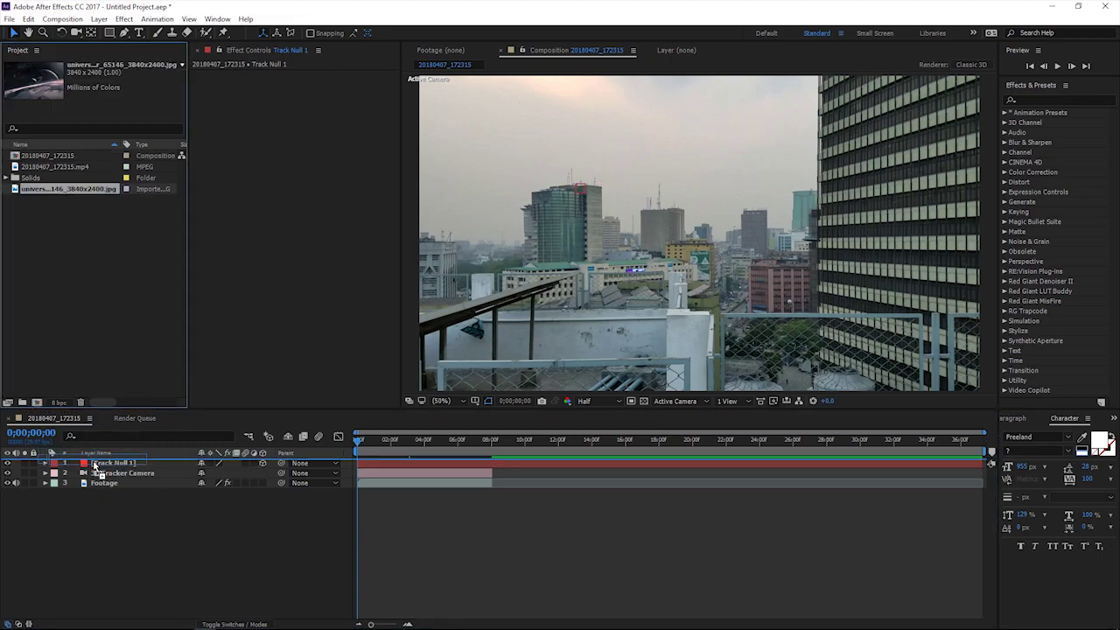
drag(95, 465, 96, 464)
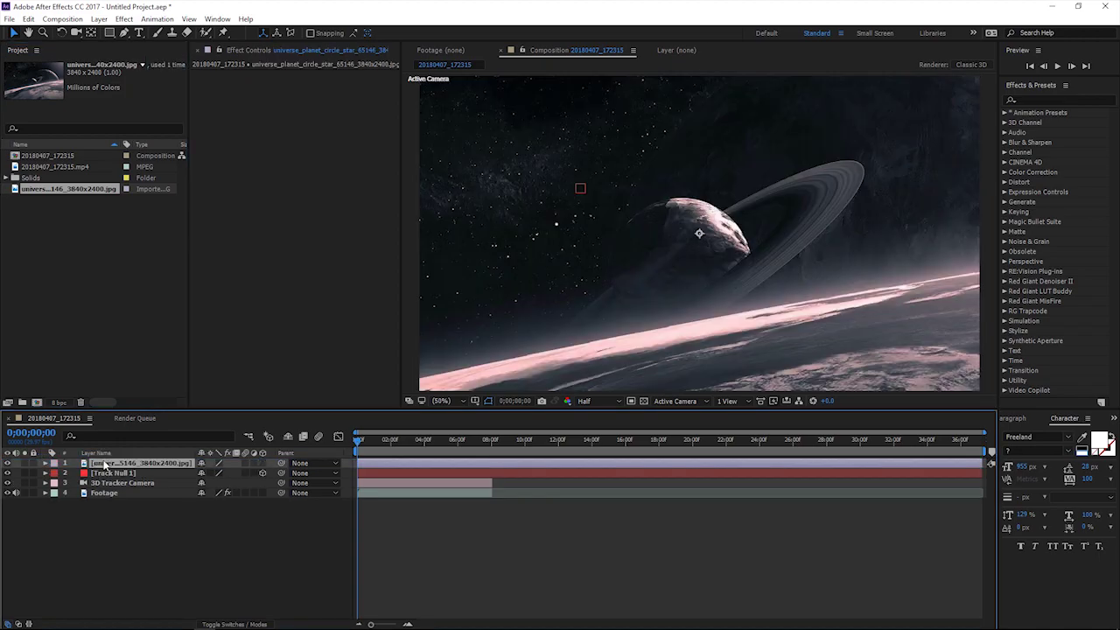
click(263, 463)
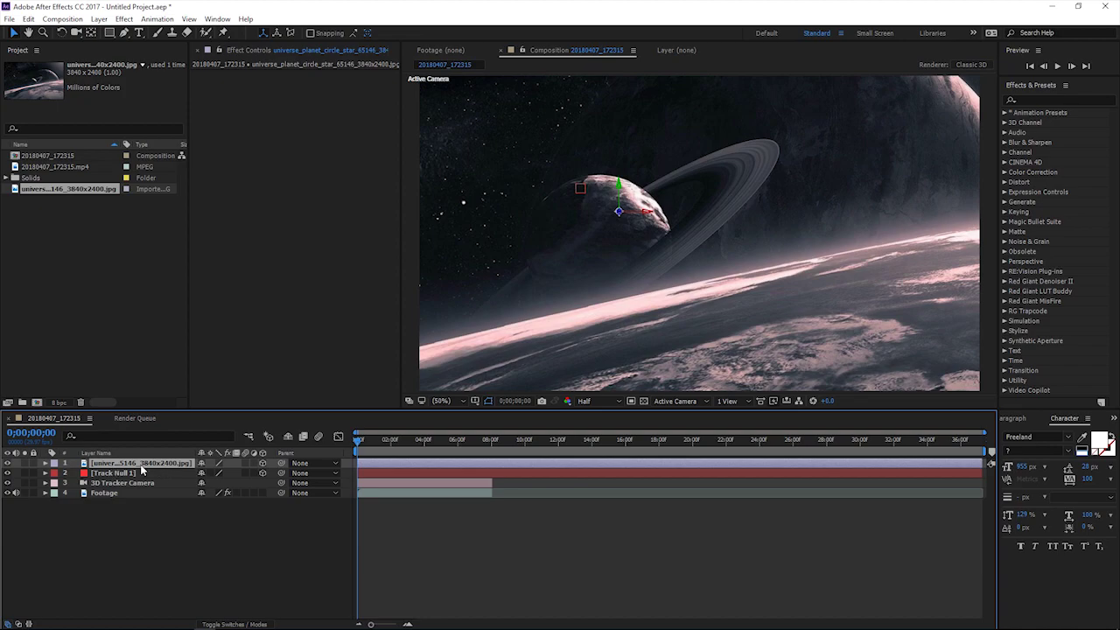
key(s)
mouse_move(214, 472)
mouse_down()
mouse_move(156, 477)
mouse_move(170, 478)
mouse_up()
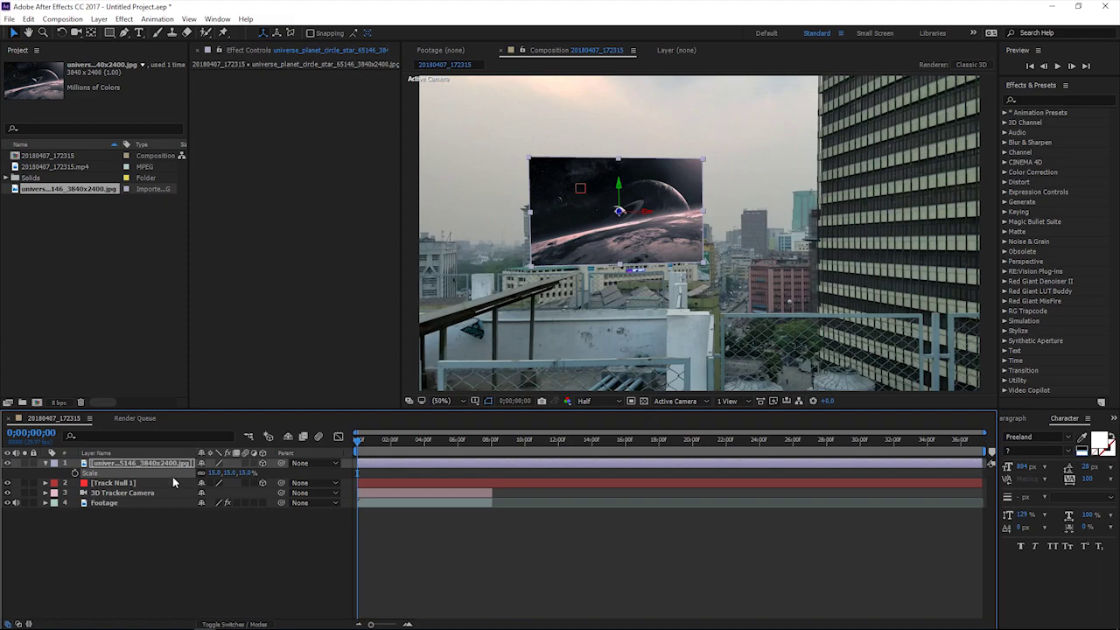
click(114, 485)
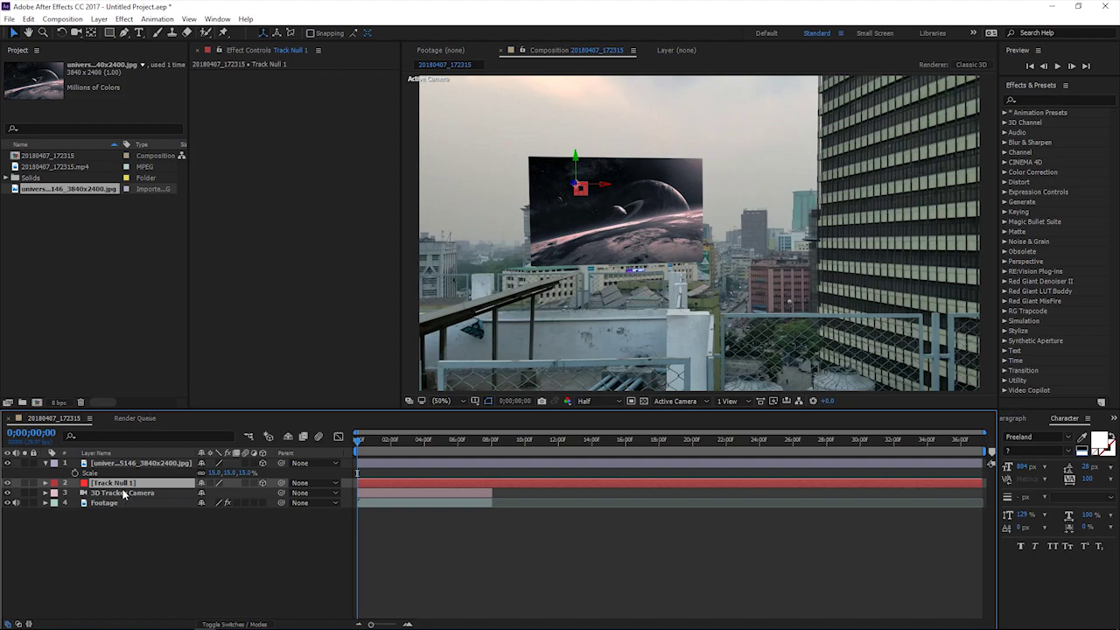
- Paste Track Null 1's position (868.4, 479.3, -561.8) onto the planet layer
key(p)
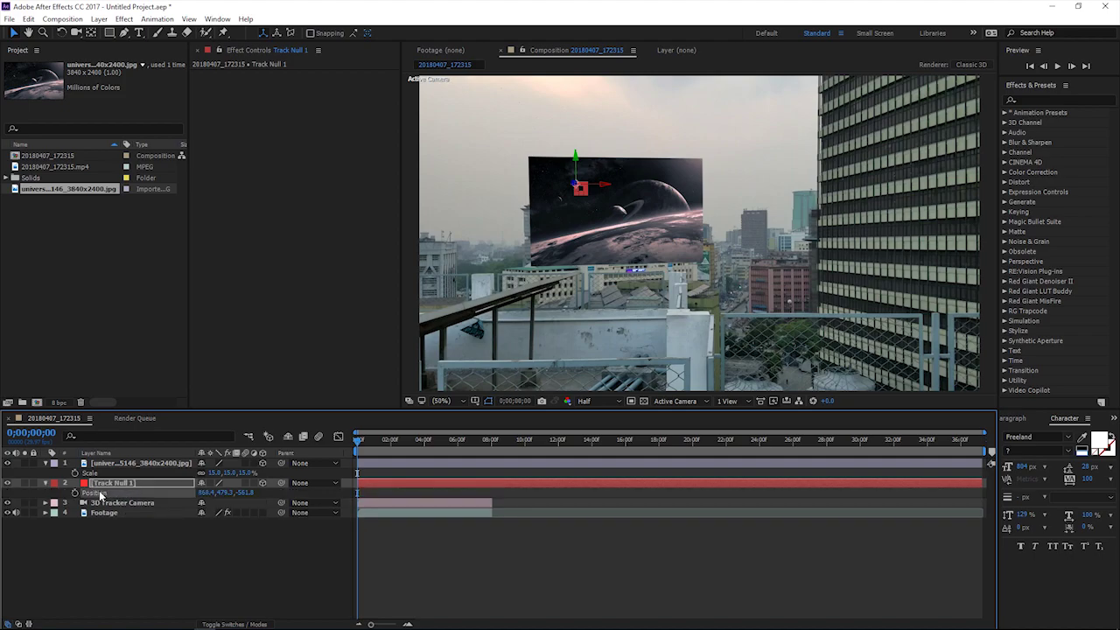
click(107, 464)
key(p)
key(ctrl+v)
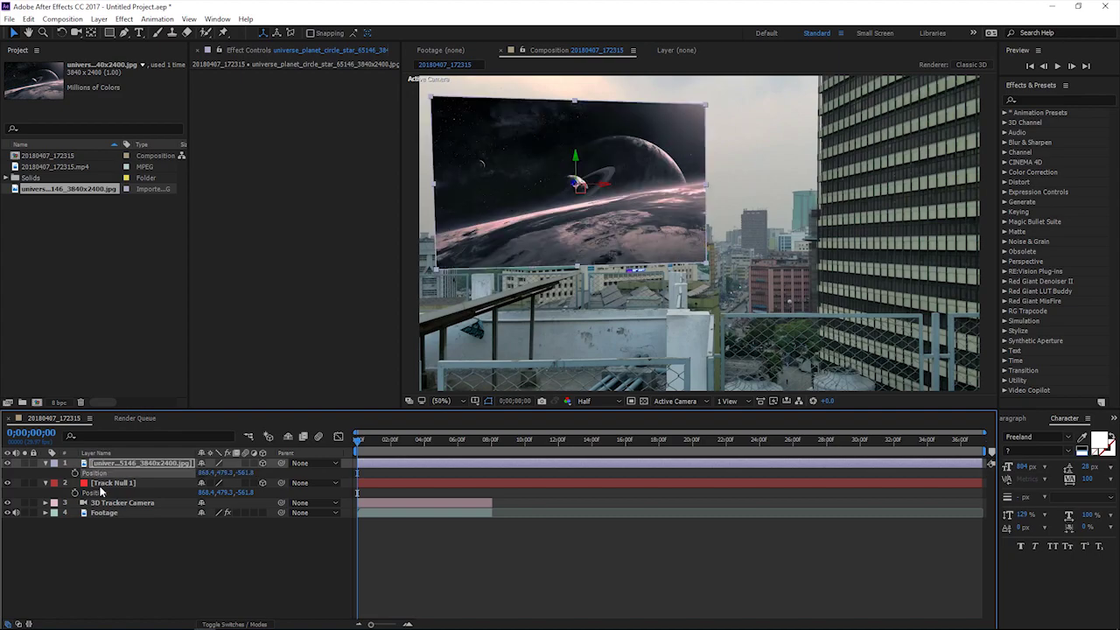
- Reveal orientation and rotation values on the null and planet layers
click(106, 494)
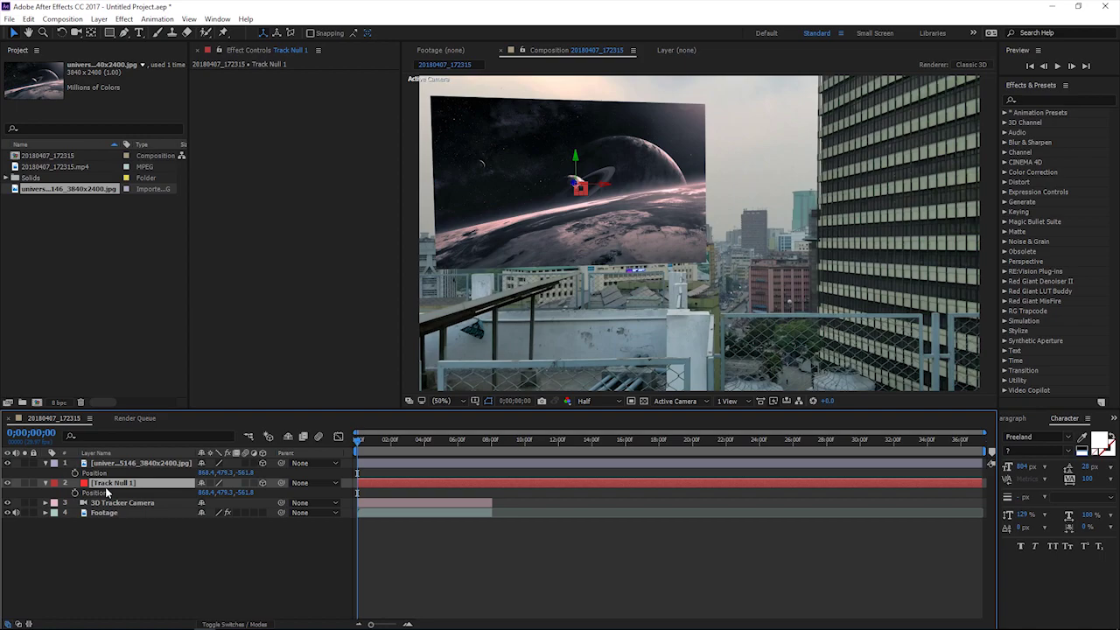
key(r)
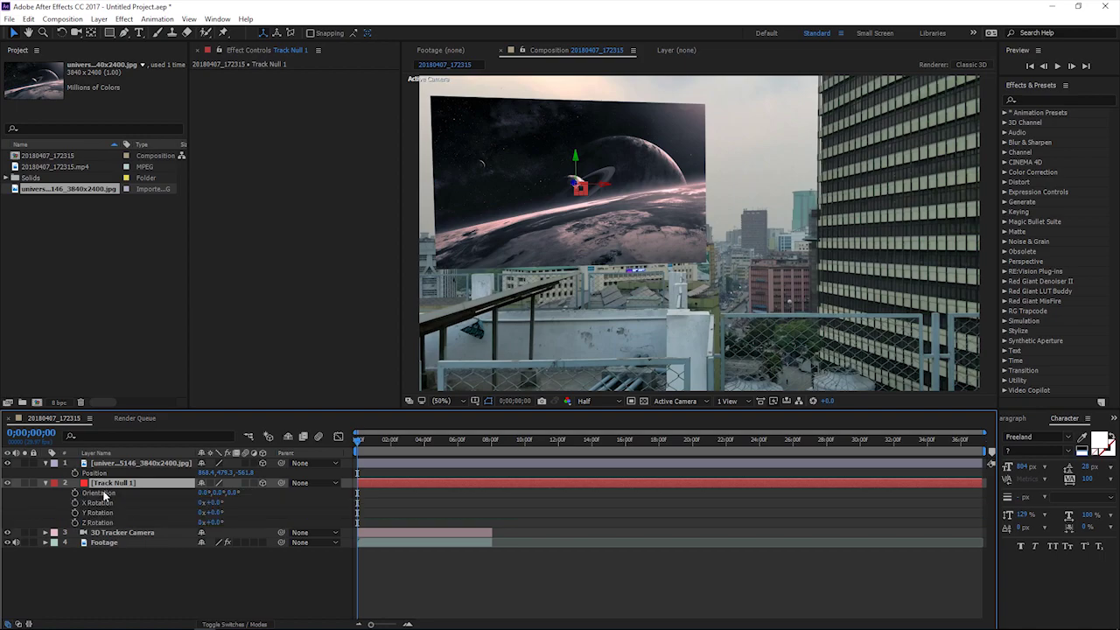
click(104, 494)
click(112, 465)
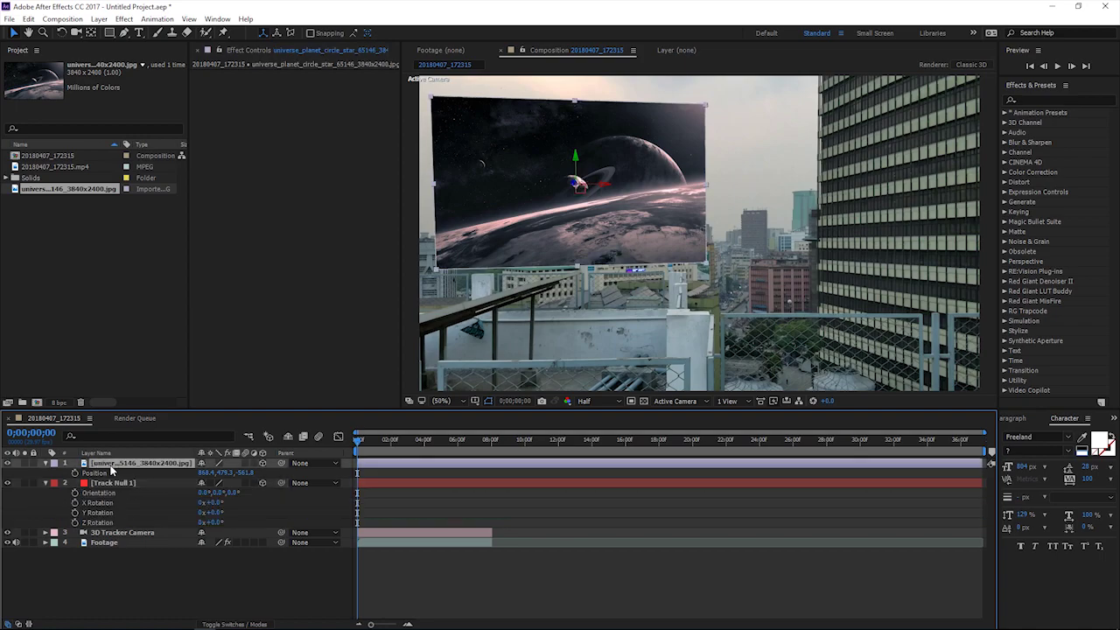
key(r)
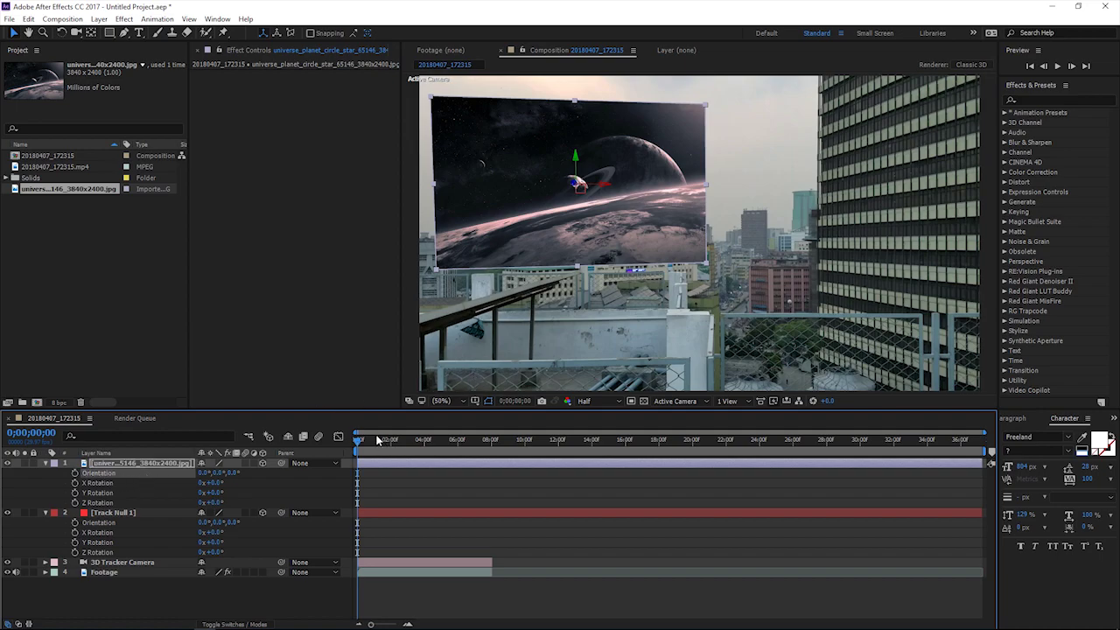
click(103, 572)
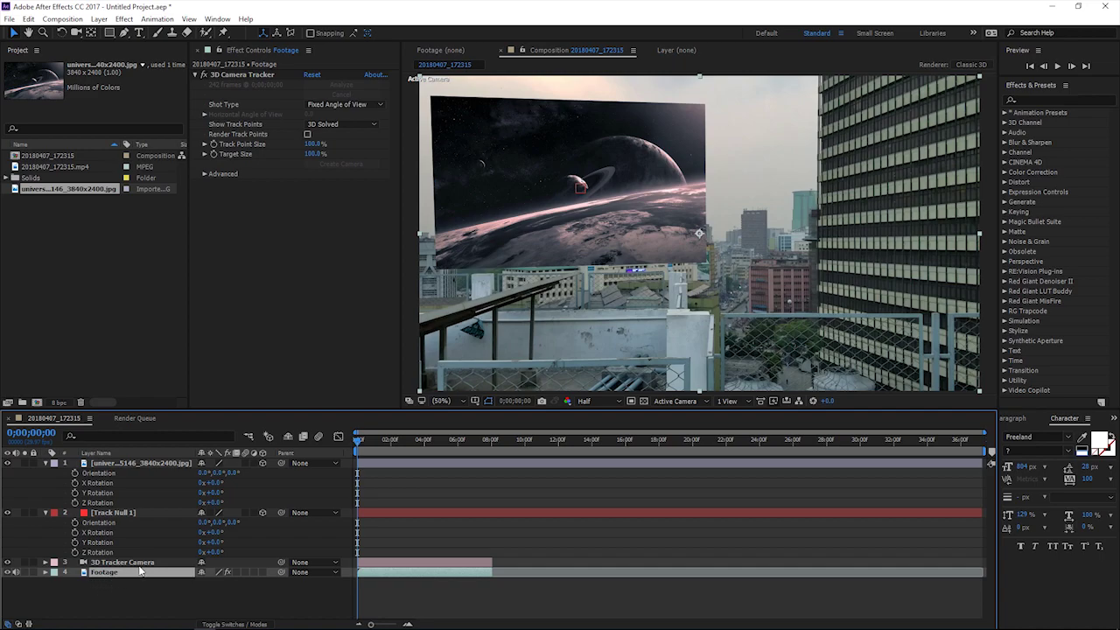
- Duplicate Footage, apply Color Range to Footage 2, and hide the planet layer
key(ctrl+d)
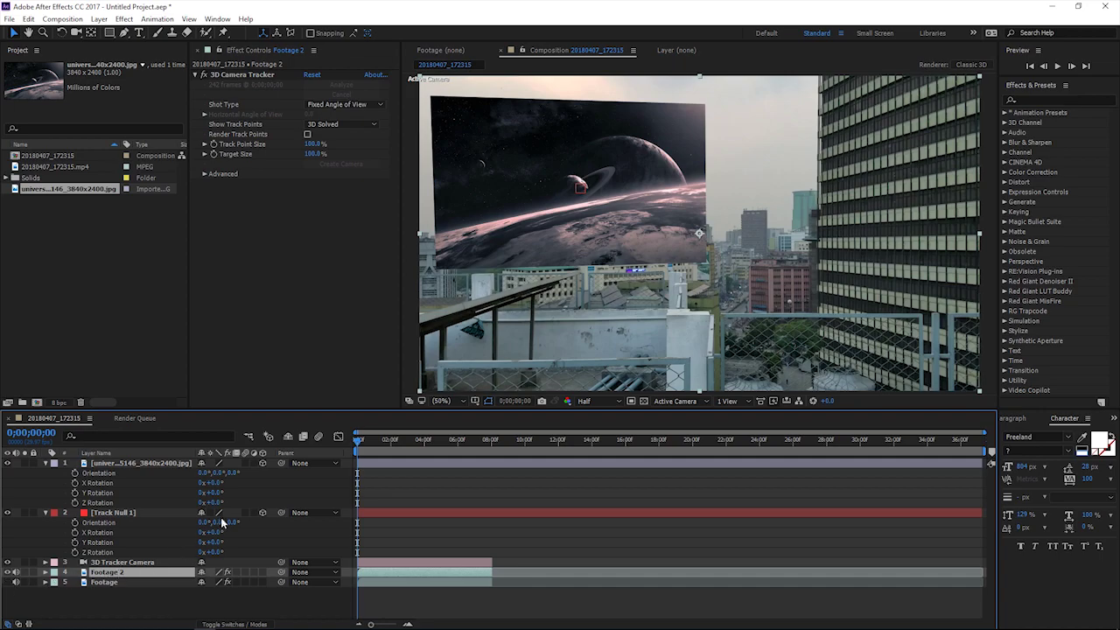
click(1042, 99)
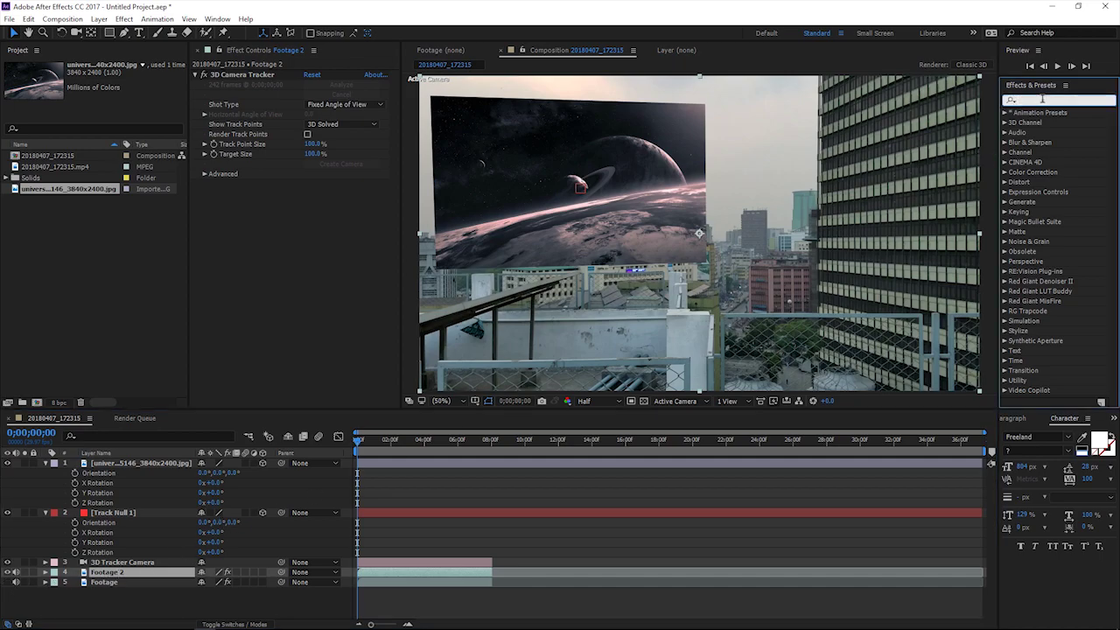
text(color)
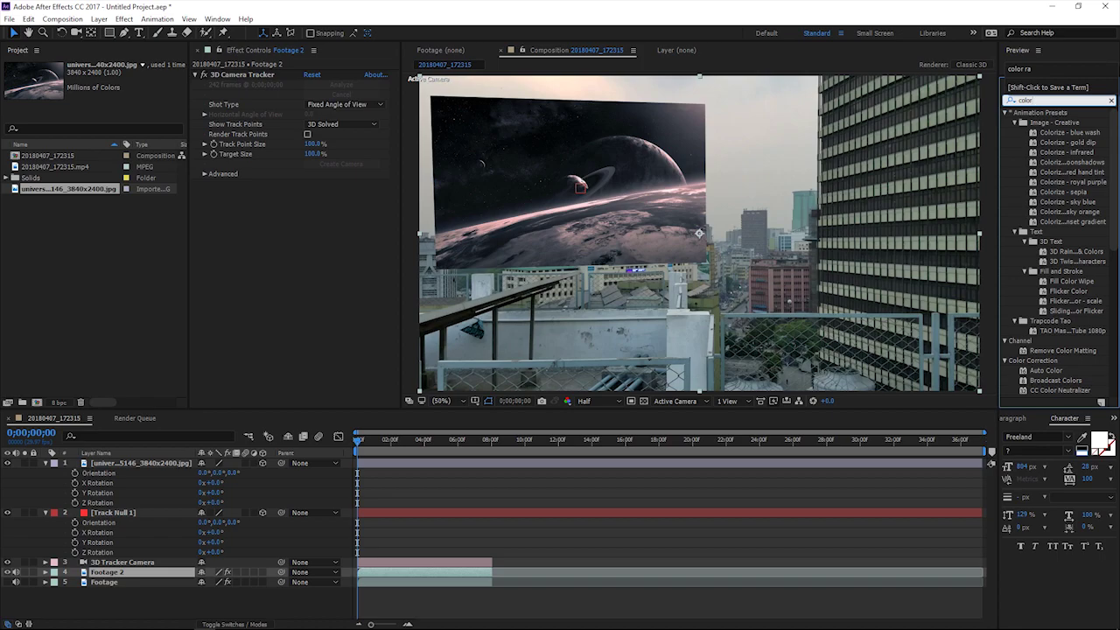
text( range)
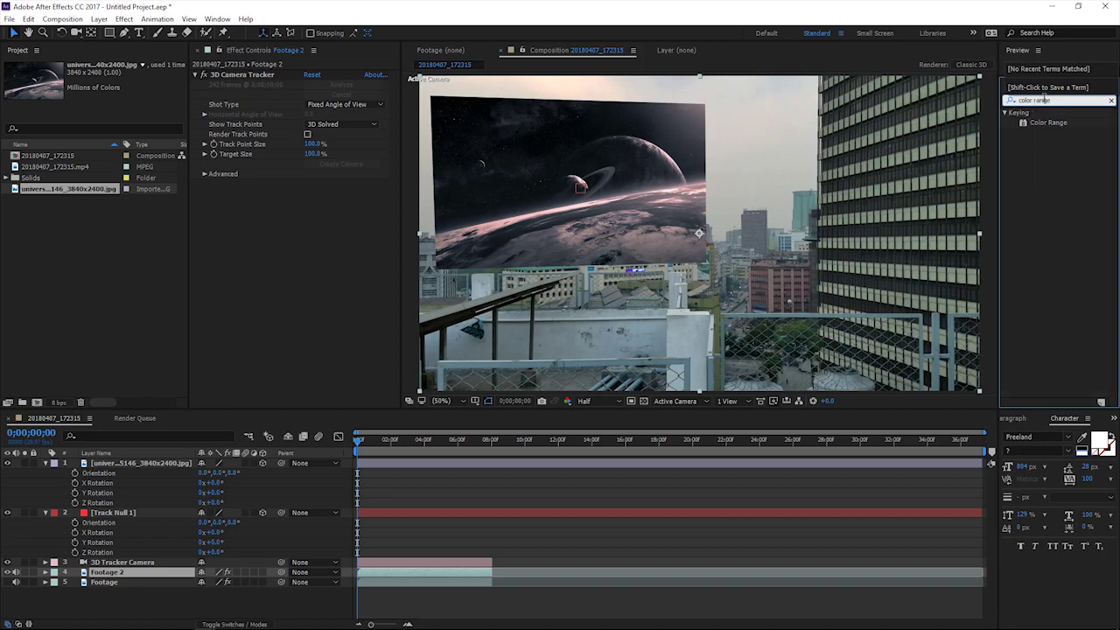
drag(1048, 122, 107, 581)
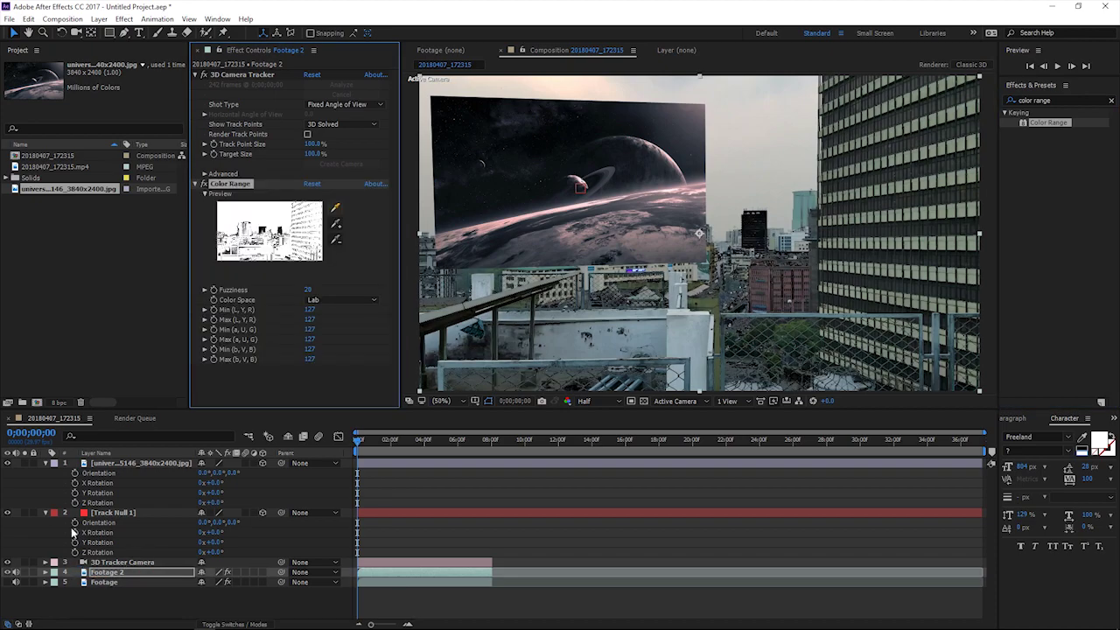
click(47, 514)
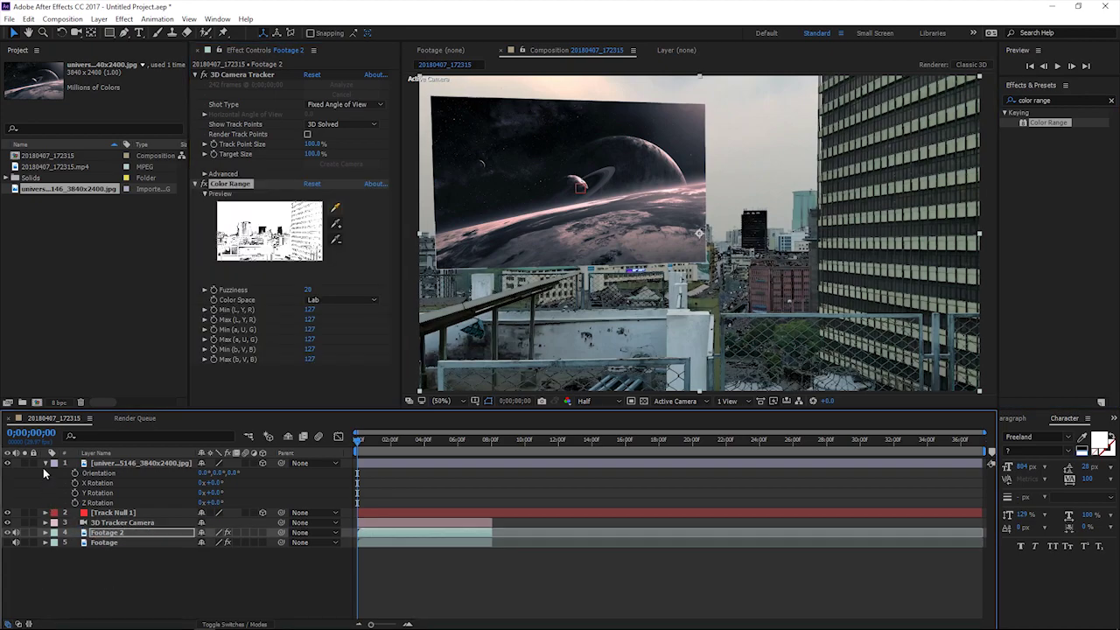
click(46, 463)
click(8, 464)
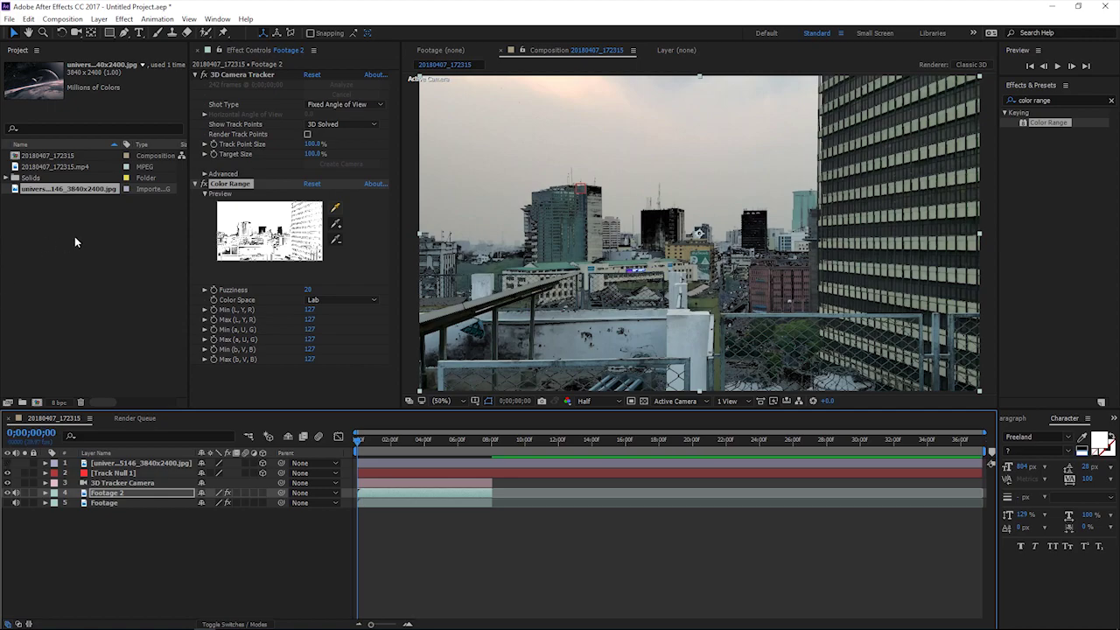
- Sample several sky tones with the Color Range eyedroppers to key out the sky
click(335, 208)
click(618, 147)
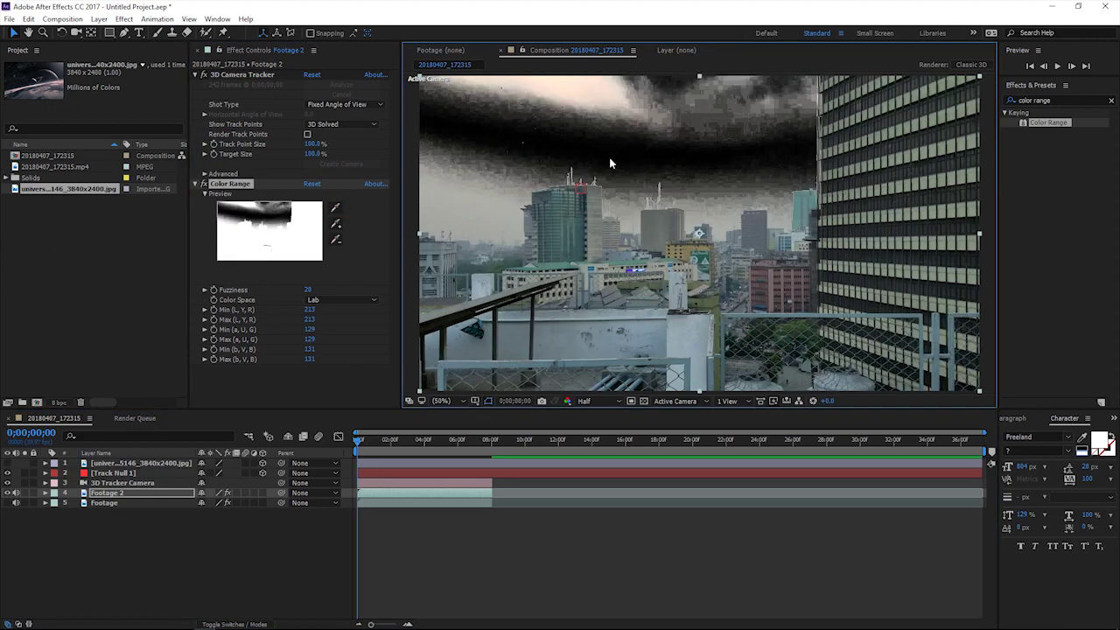
click(335, 223)
click(611, 91)
click(335, 223)
click(453, 210)
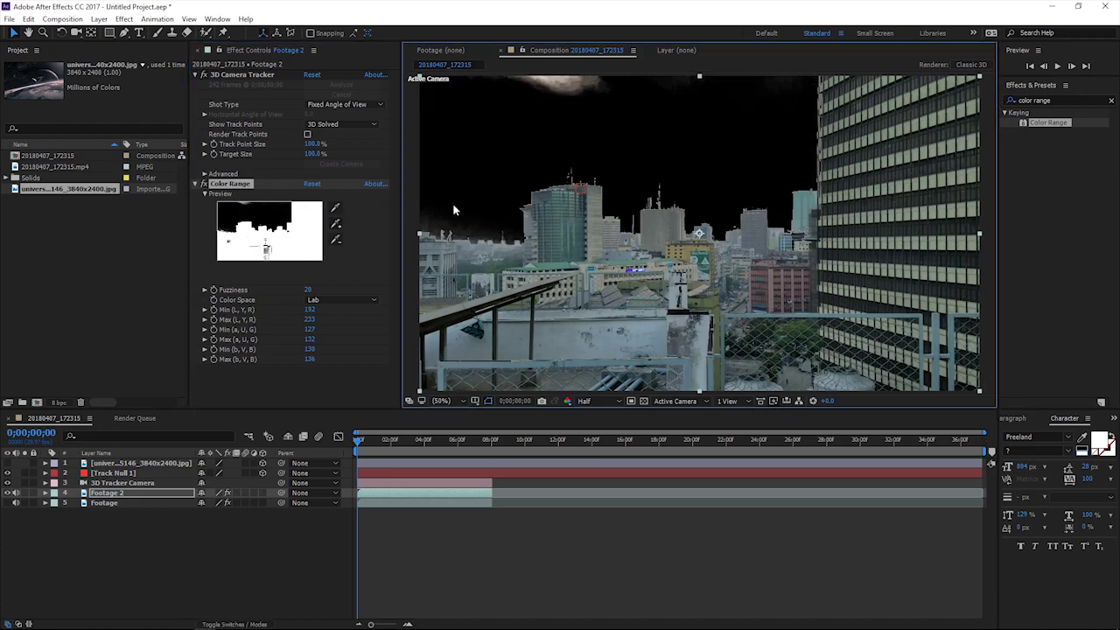
click(335, 223)
click(574, 80)
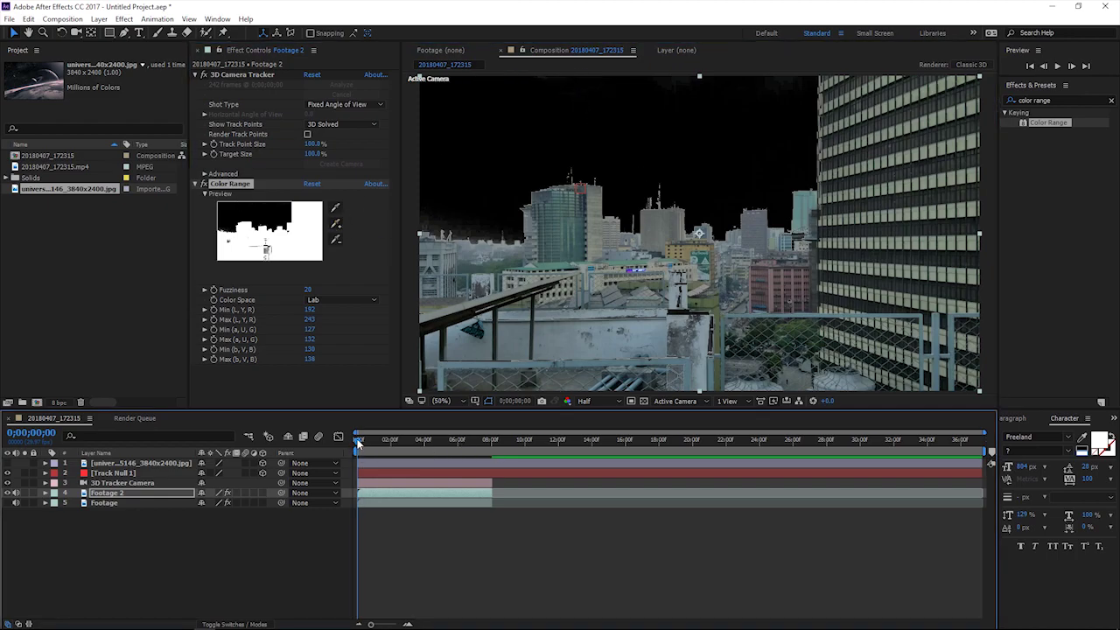
- Add sky from a later frame and raise minimum lightness to keep the buildings
drag(360, 441, 387, 444)
click(335, 223)
click(578, 77)
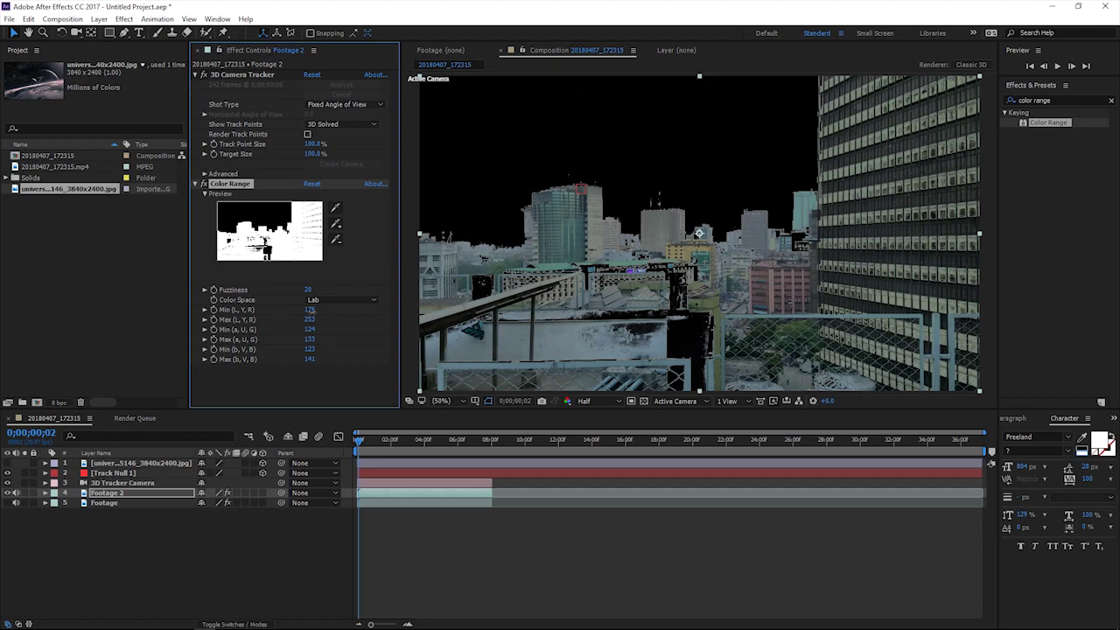
drag(311, 312, 316, 310)
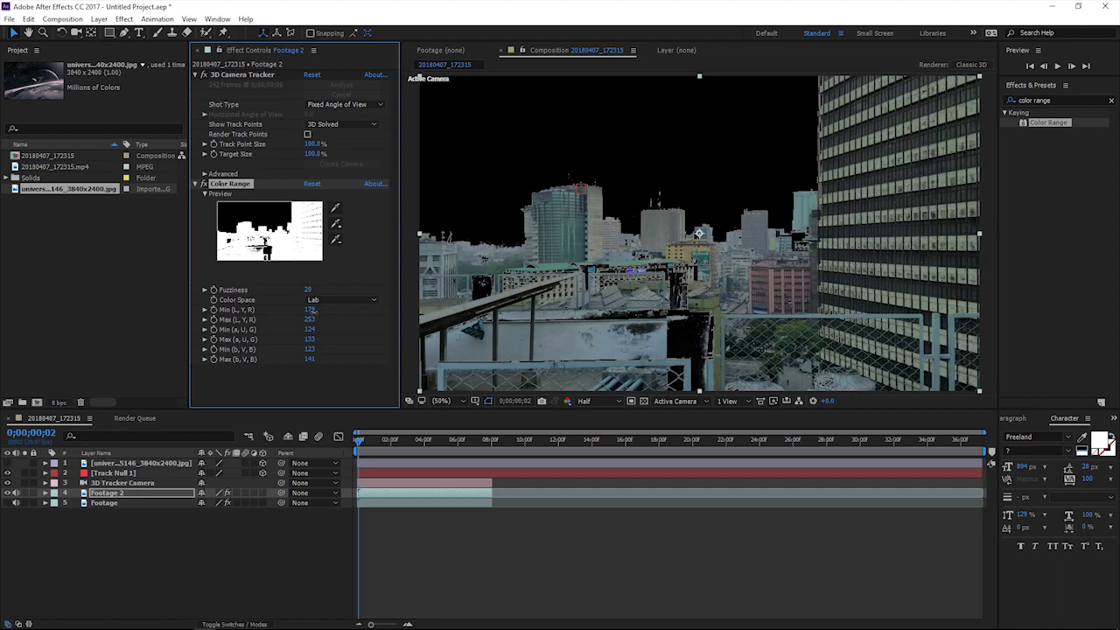
drag(311, 310, 319, 312)
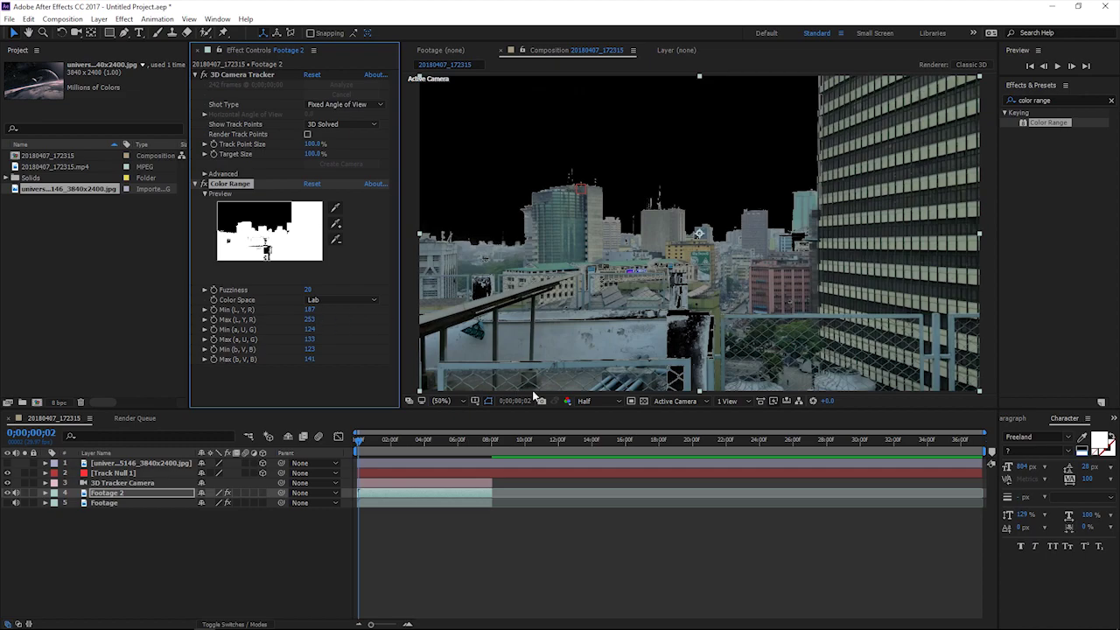
- Move the planet below Footage 2, unhide Footage, enlarge the planet and shift it right
drag(114, 464, 106, 506)
click(8, 503)
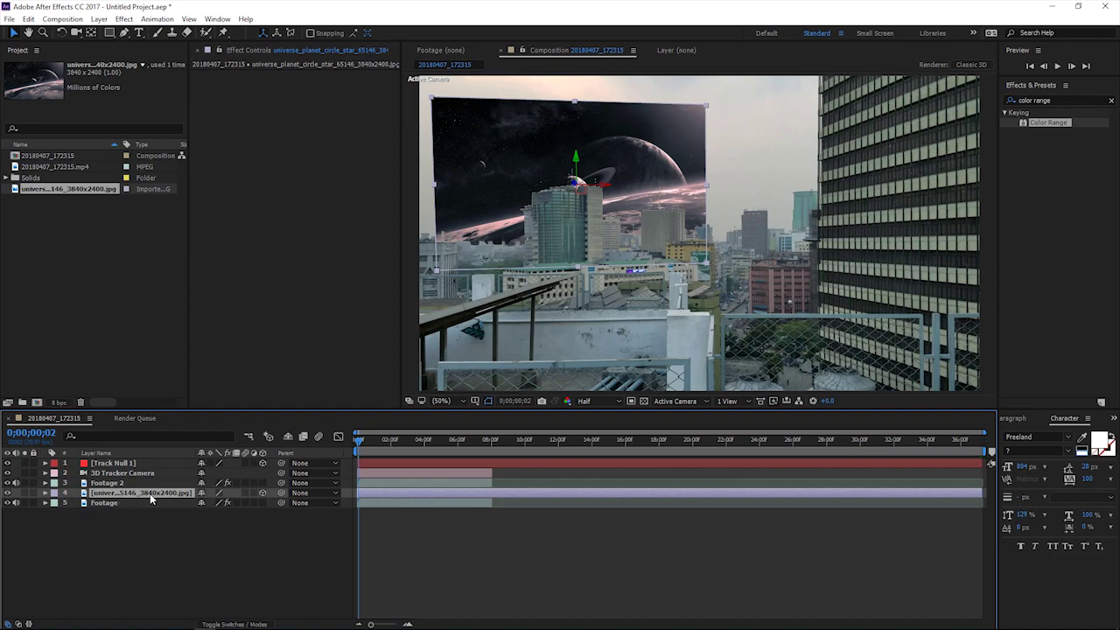
key(s)
drag(214, 503, 237, 496)
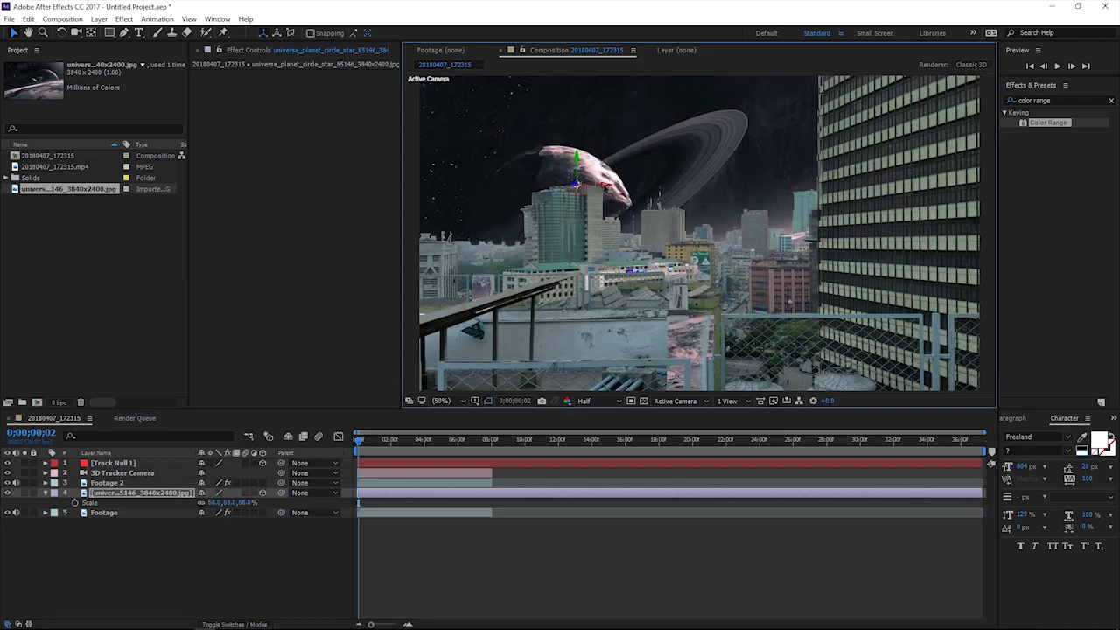
mouse_move(566, 164)
mouse_down()
mouse_move(672, 164)
mouse_move(683, 141)
mouse_up()
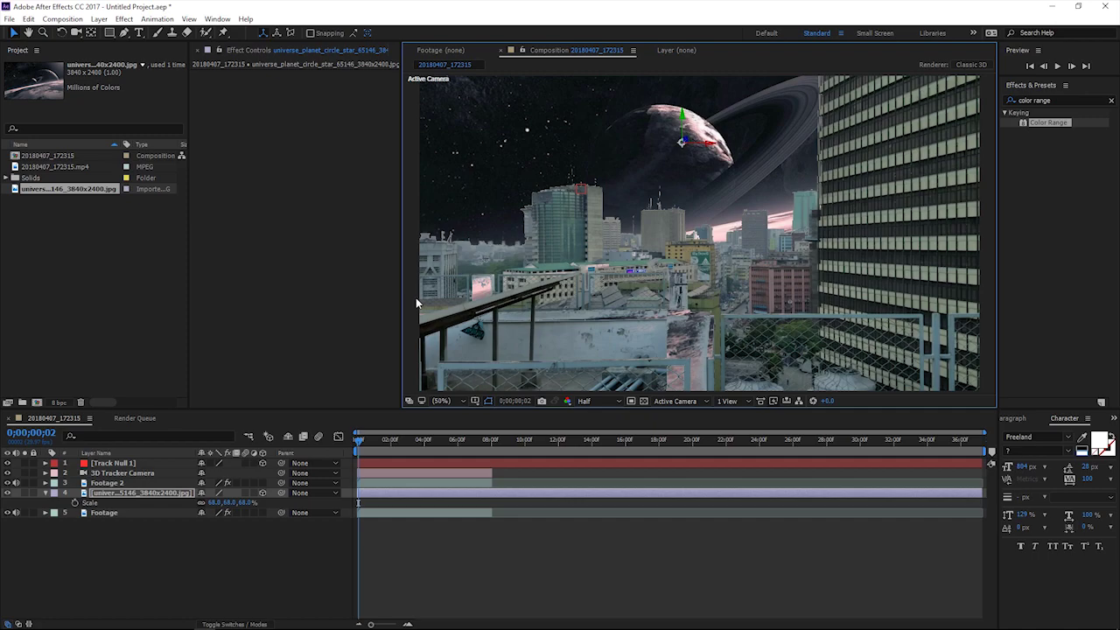
- Set the planet to 47% scale and lower its opacity to about 46%
drag(217, 504, 114, 501)
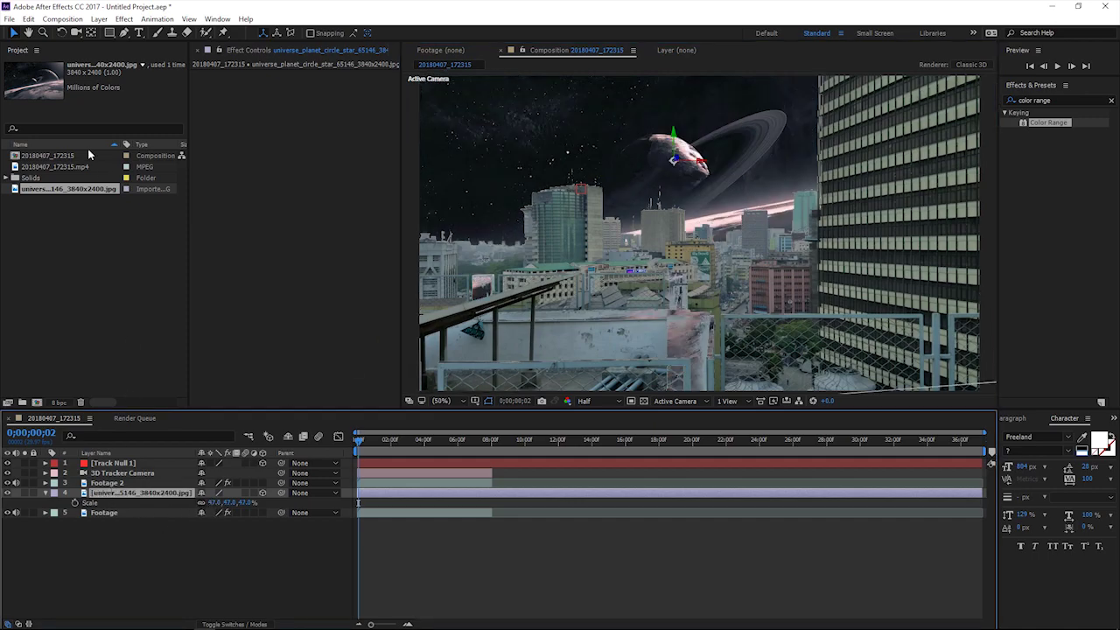
click(124, 32)
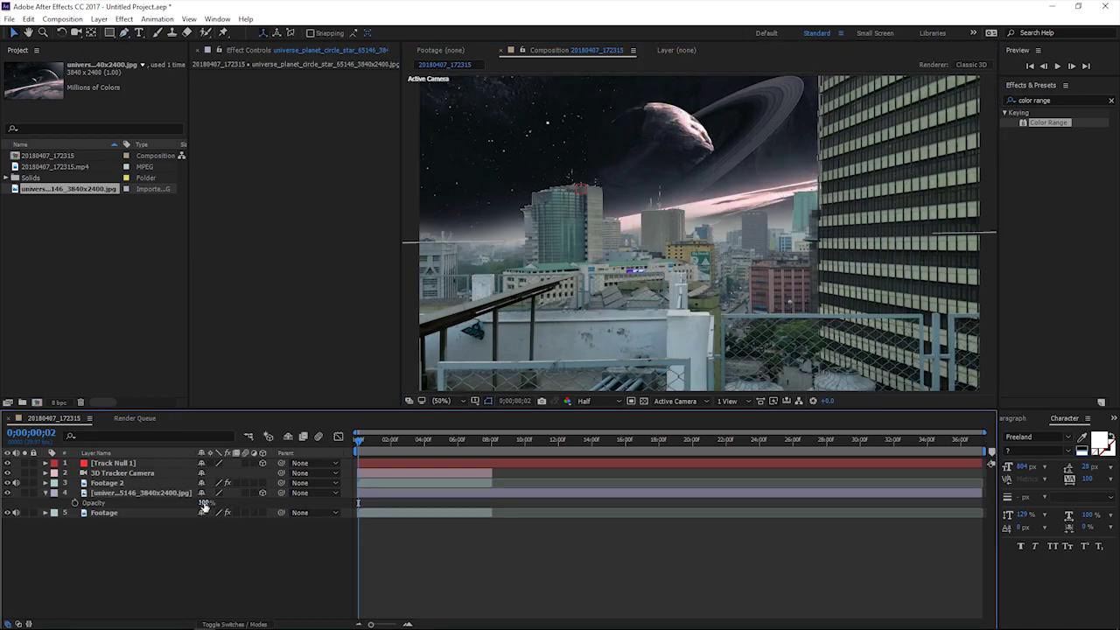
drag(204, 502, 182, 503)
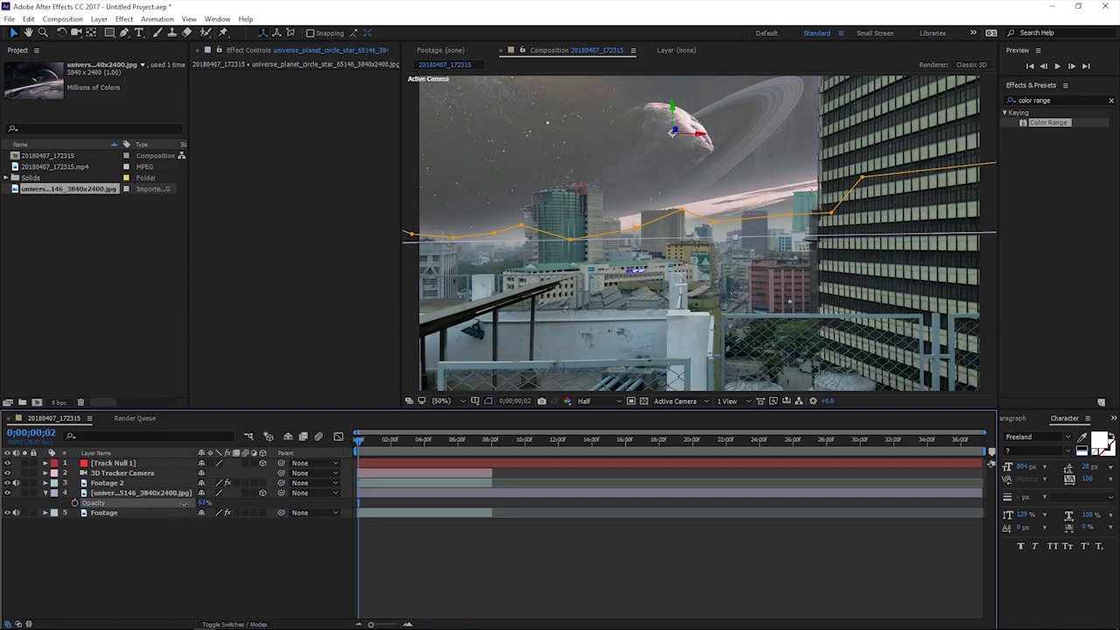
drag(184, 505, 178, 505)
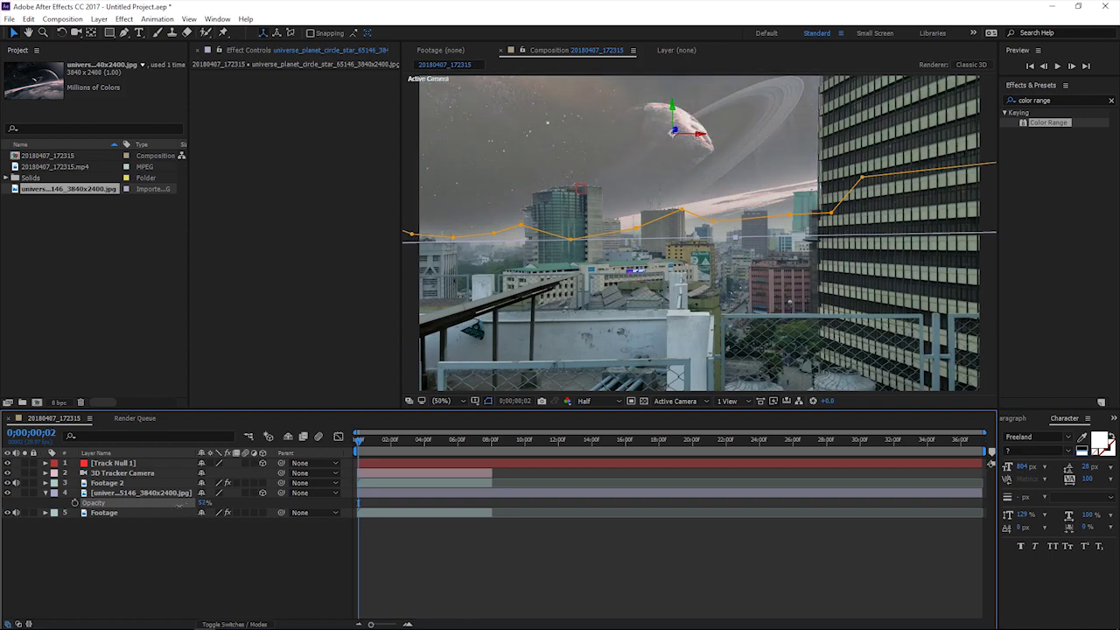
- Play and scrub the footage to check how the planet blends
click(516, 536)
click(361, 443)
key(space)
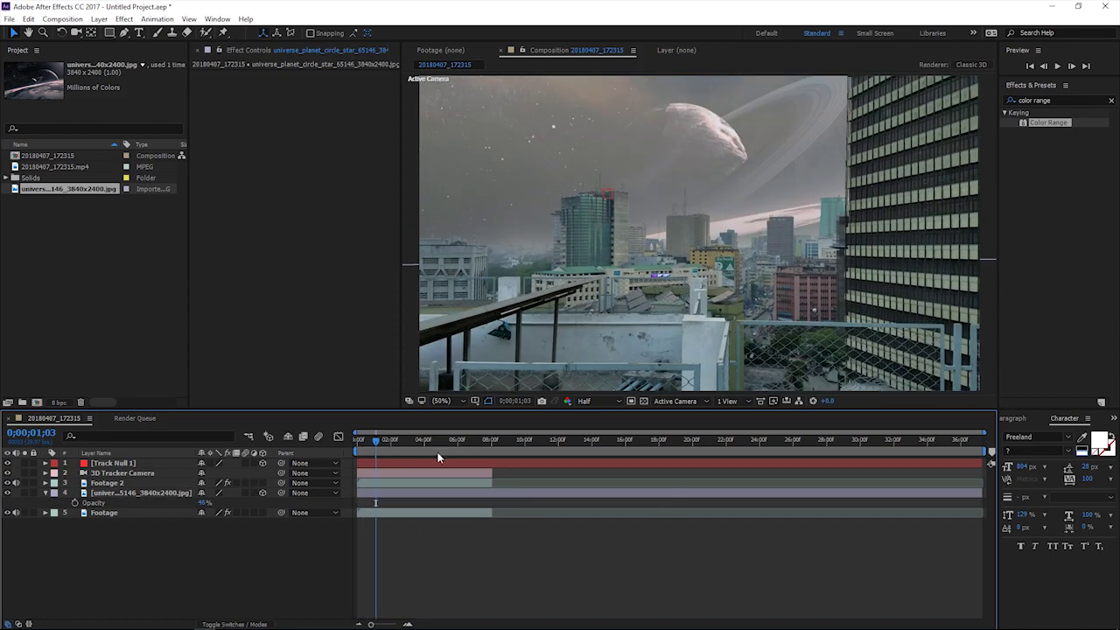
drag(378, 443, 450, 444)
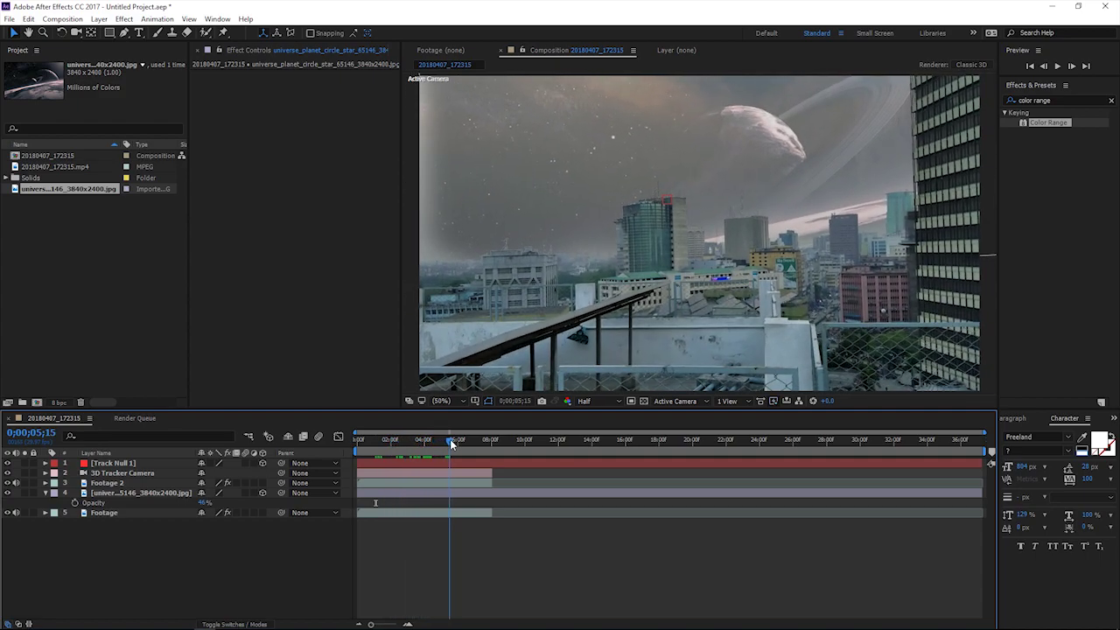
click(124, 492)
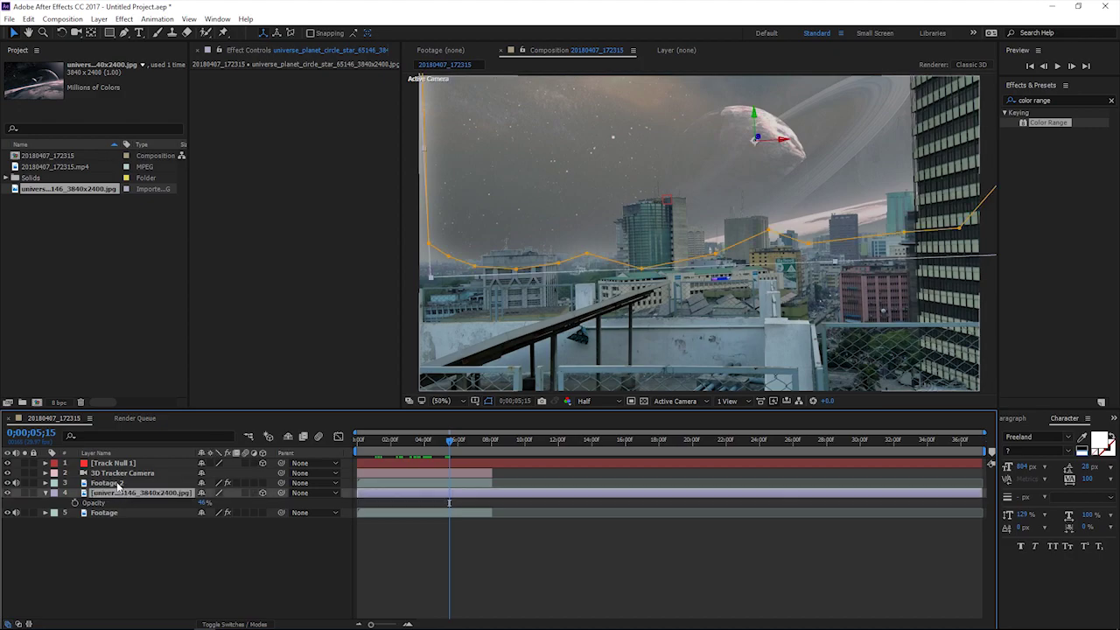
click(122, 483)
- Search effects for 'magi' and apply Magic Bullet Looks to the adjustment layer
click(123, 492)
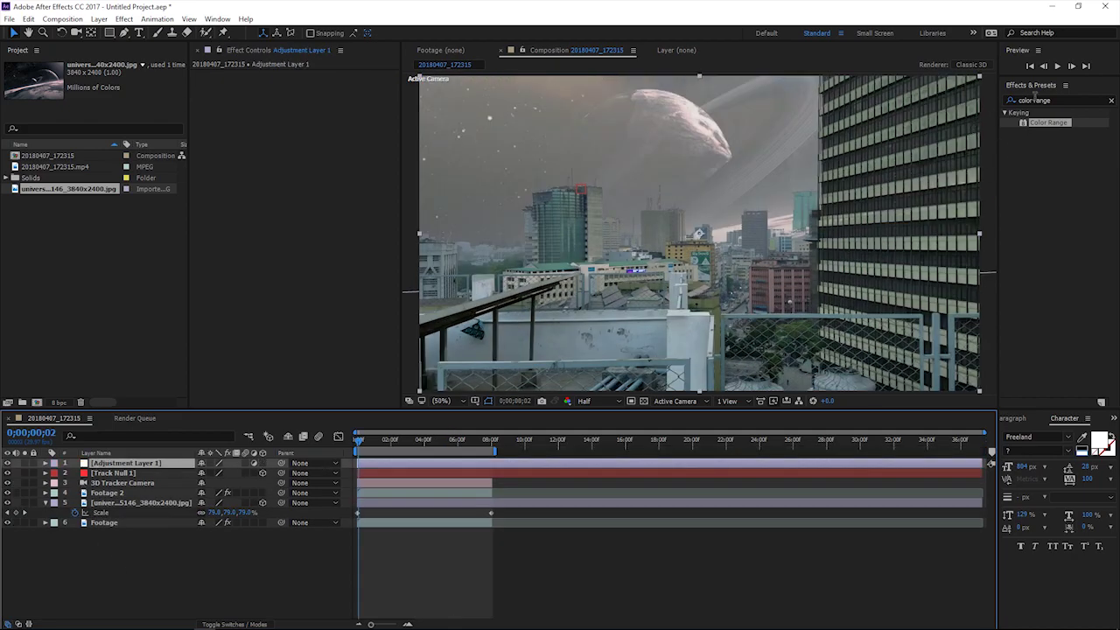
click(1111, 101)
click(1054, 99)
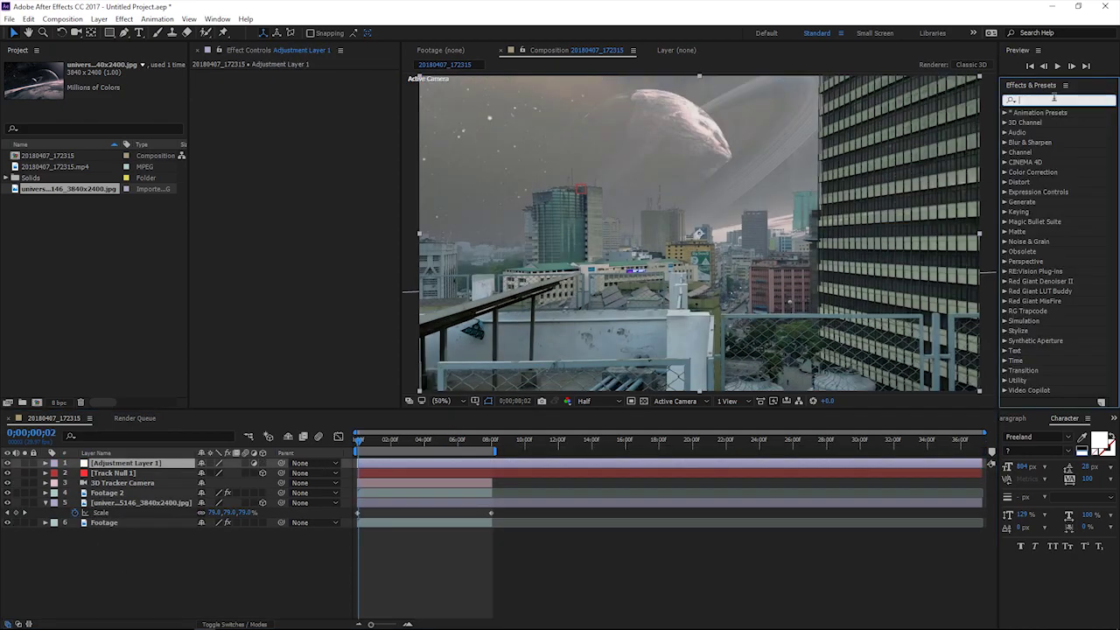
text(magi)
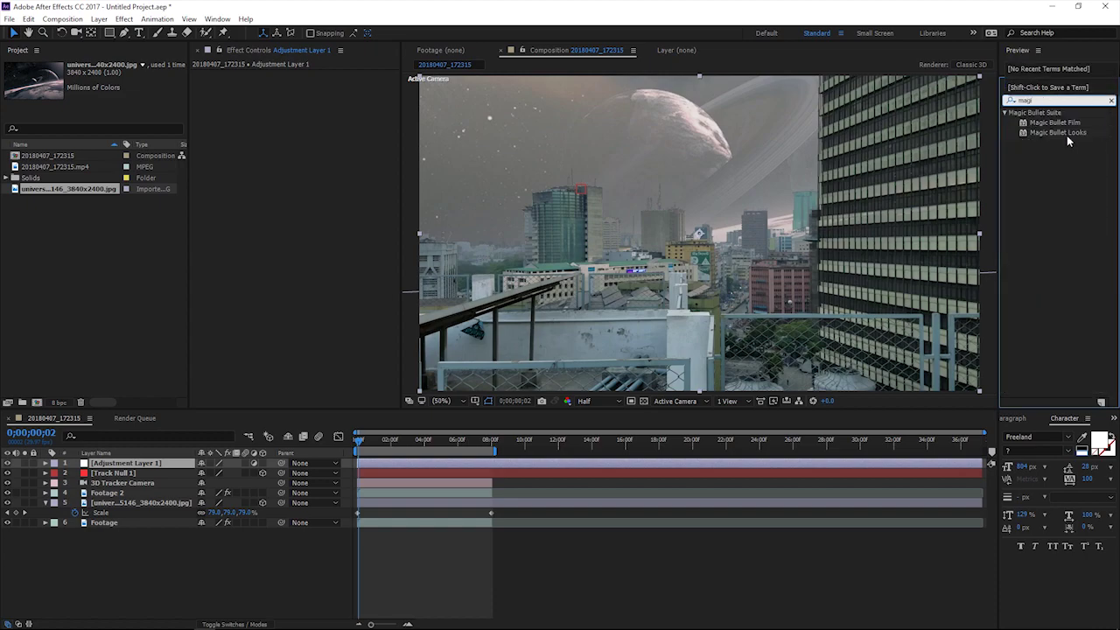
mouse_move(1042, 131)
mouse_down()
mouse_move(381, 415)
mouse_move(670, 266)
mouse_up()
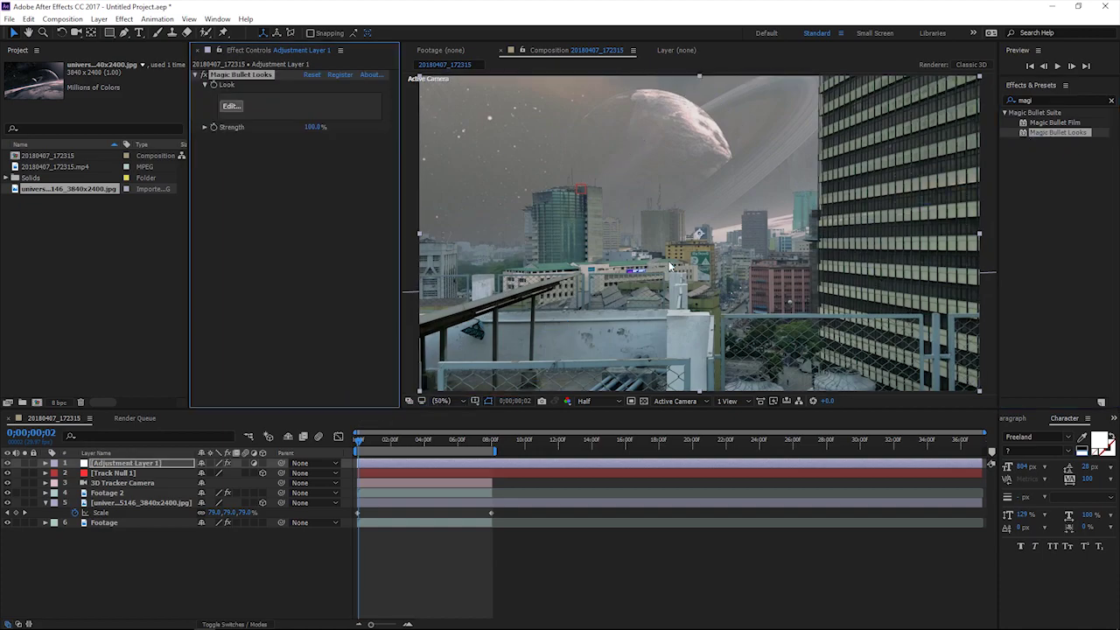
- Grade the shot with the Blockbuster Warm 'Humungus' look and pull the RGB curve down to deepen shadows
click(231, 106)
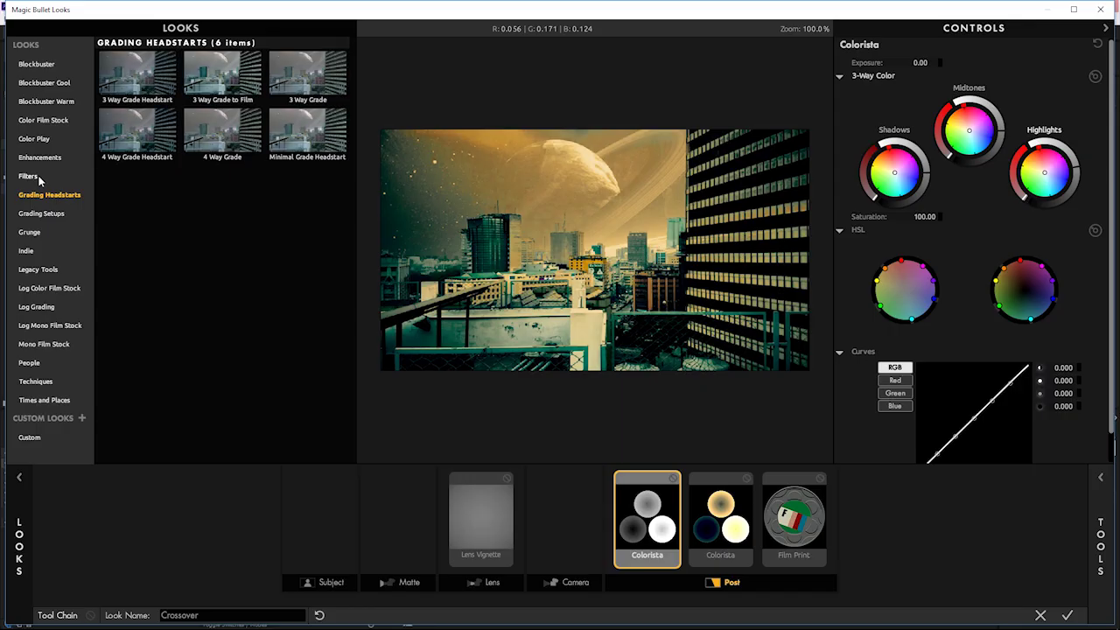
click(39, 178)
click(43, 158)
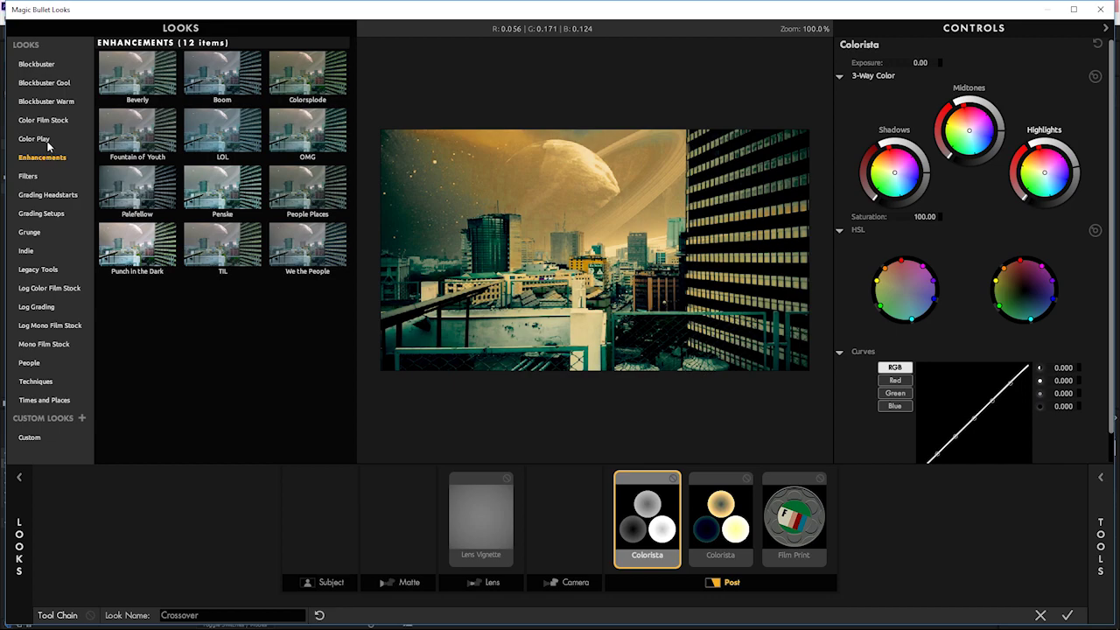
click(45, 122)
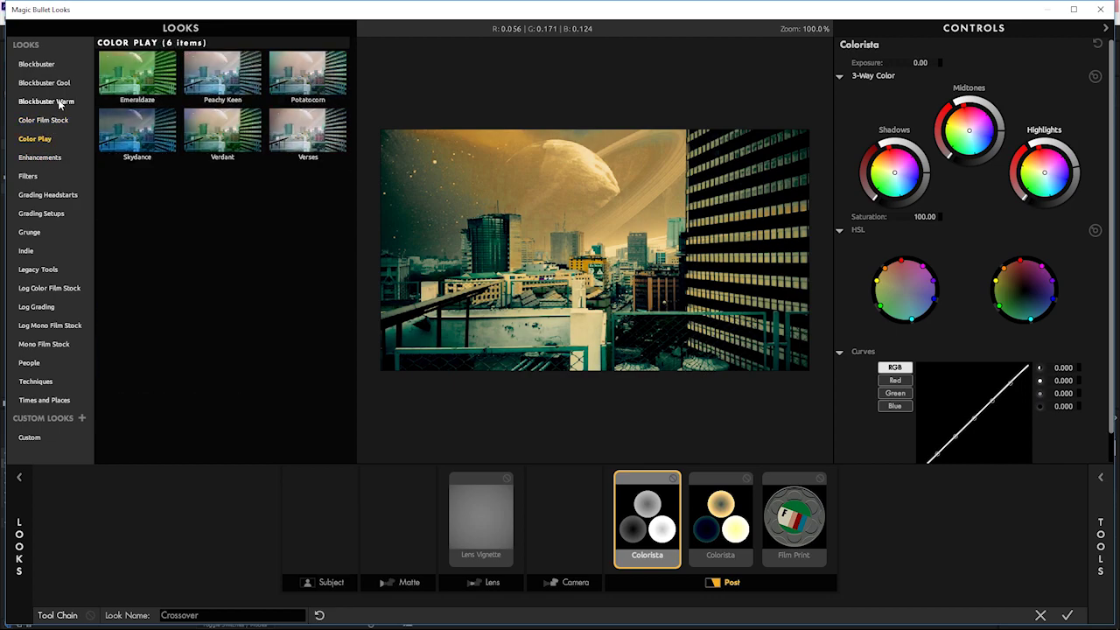
click(59, 101)
click(55, 84)
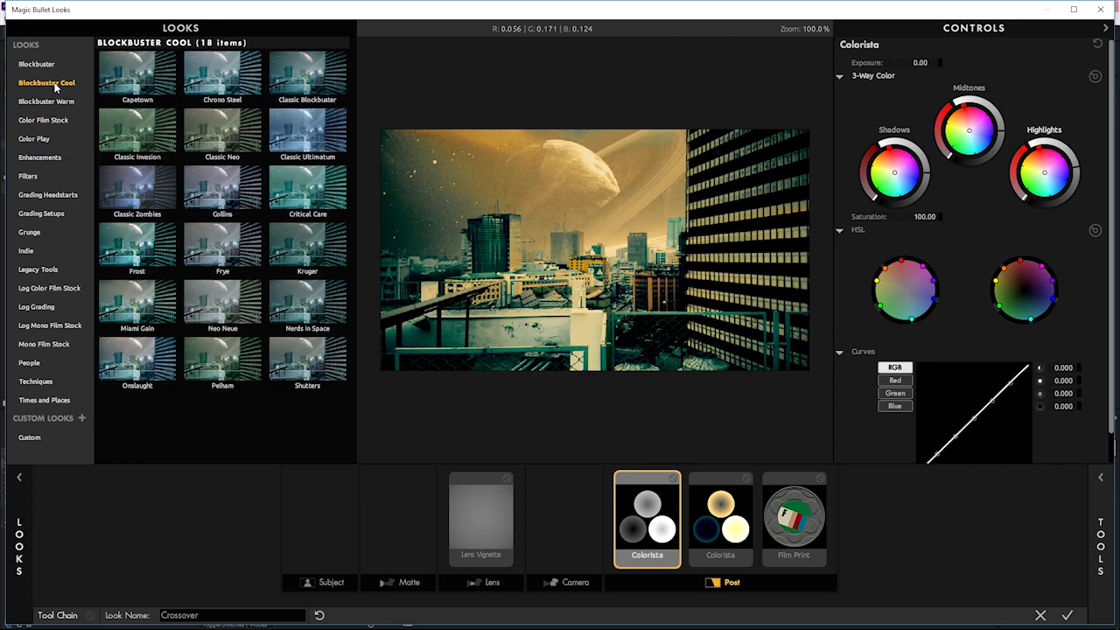
click(43, 120)
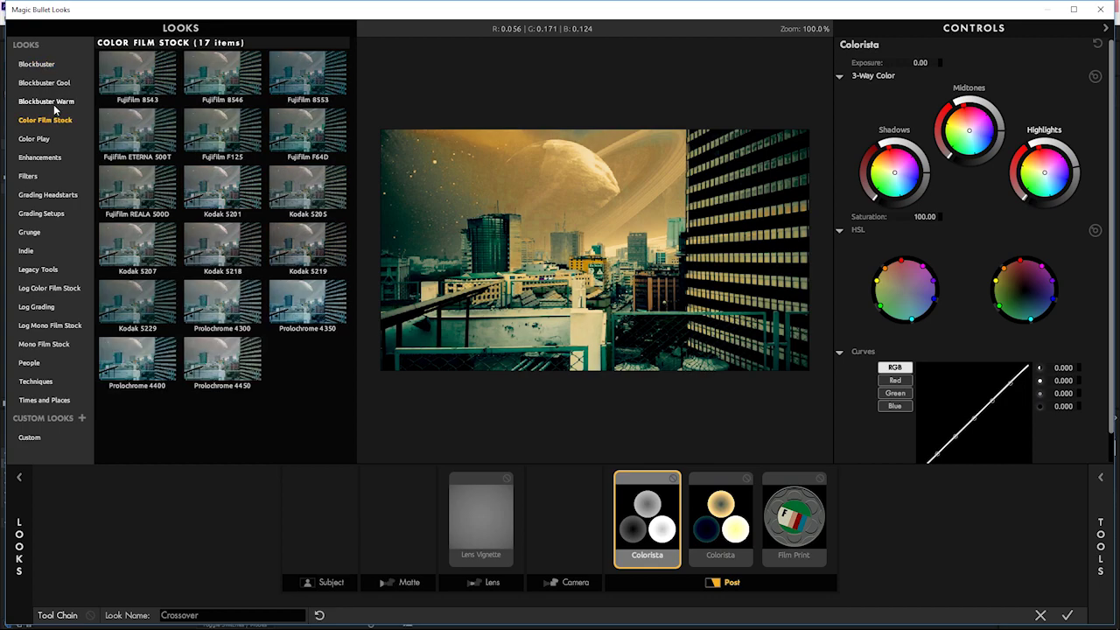
click(53, 102)
click(243, 191)
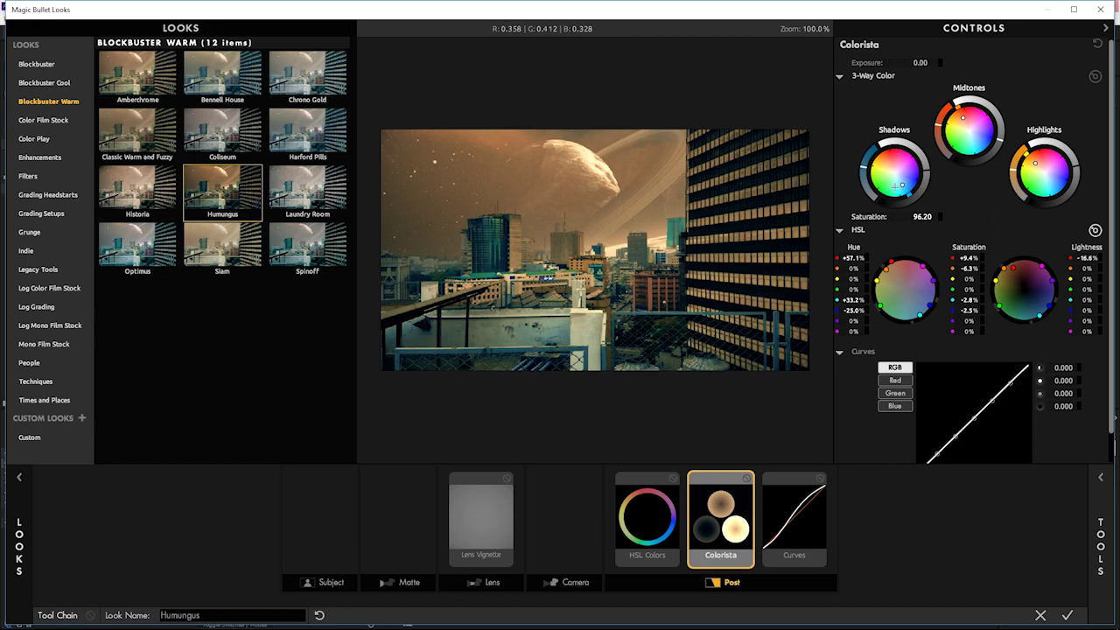
drag(488, 553, 521, 479)
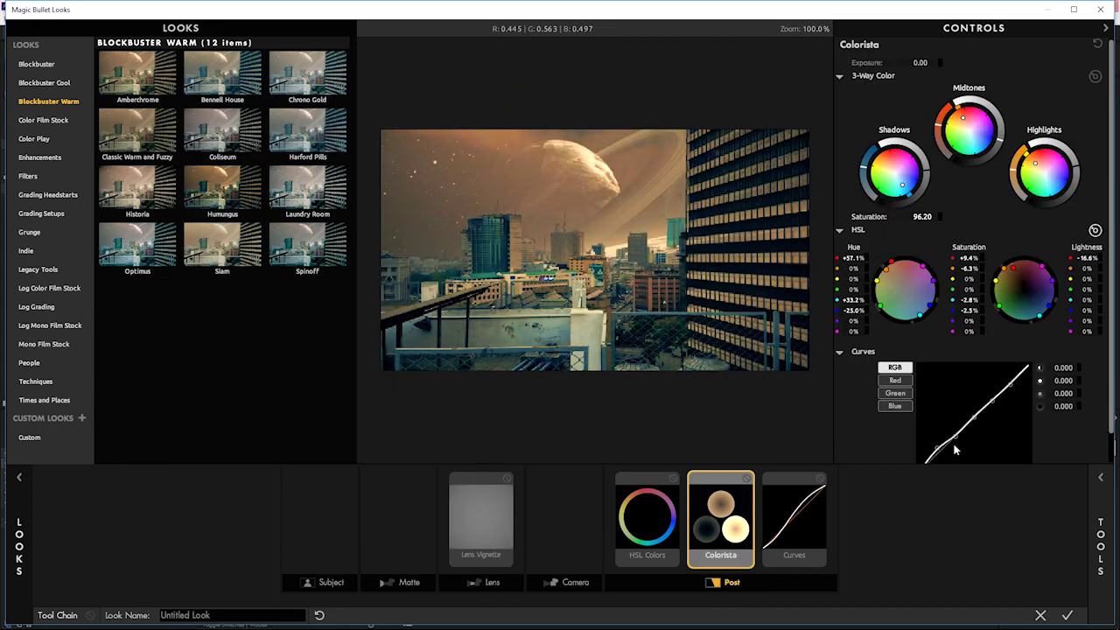
drag(954, 436, 956, 442)
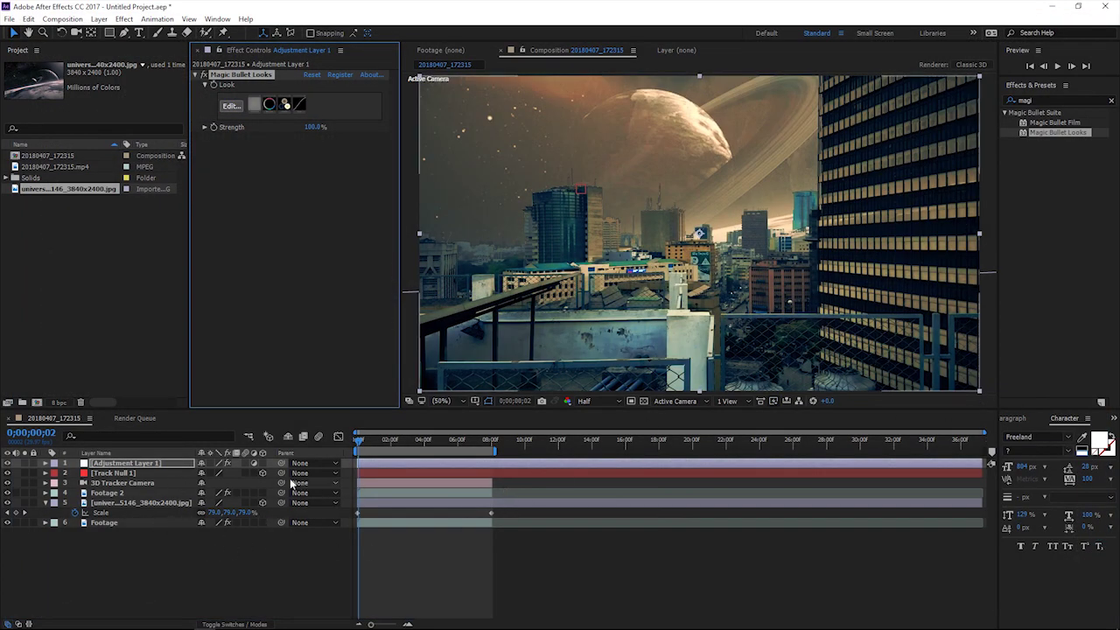
- Add a full-frame black solid, Black Solid 1, at the top of the layer stack
click(355, 443)
right_click(269, 541)
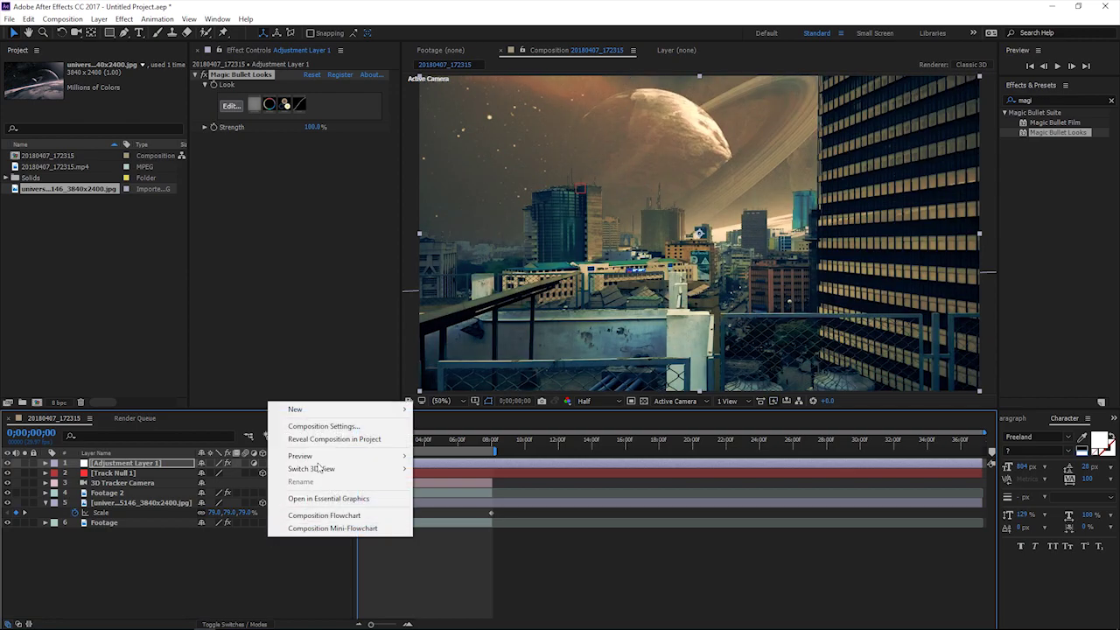
mouse_move(336, 409)
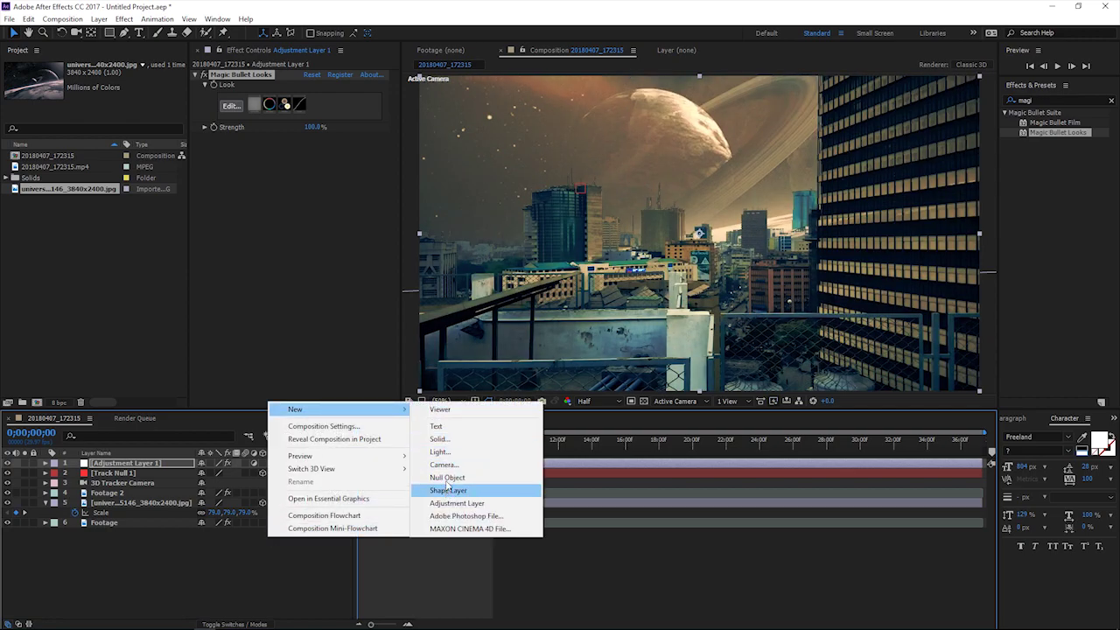
click(439, 439)
click(585, 421)
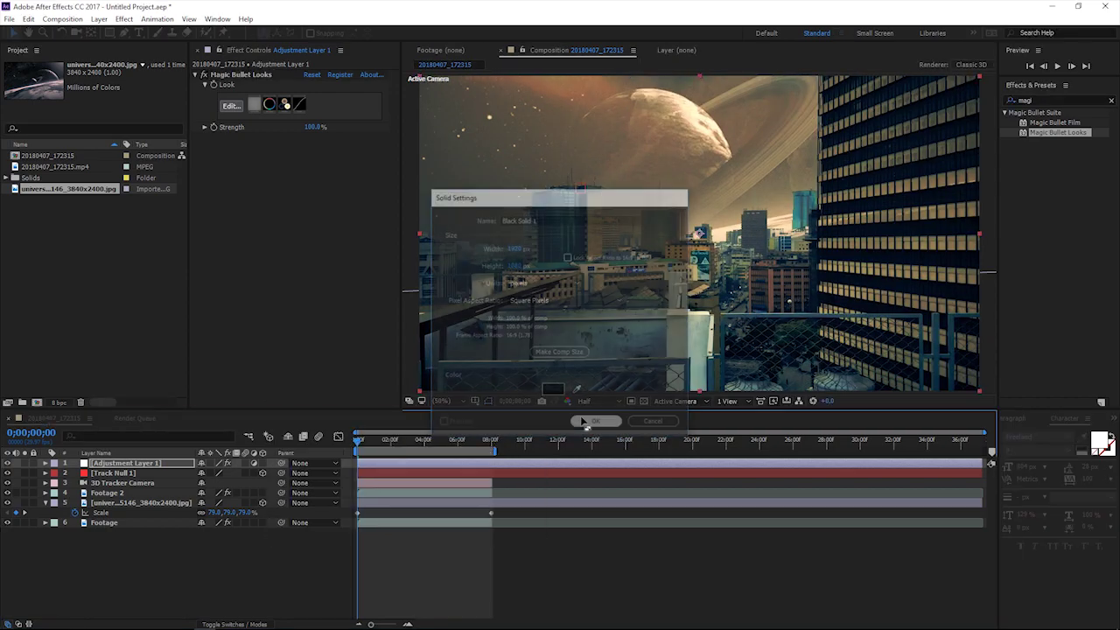
click(109, 33)
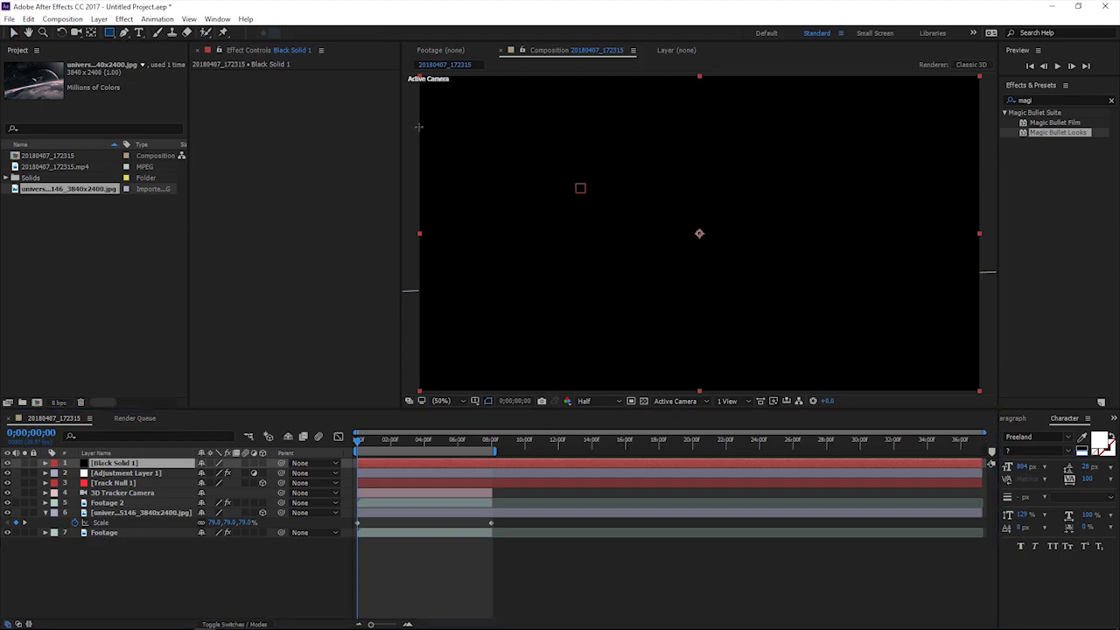
- Cut an inverted rectangle mask across the frame's middle to leave top and bottom bars
drag(418, 127, 981, 342)
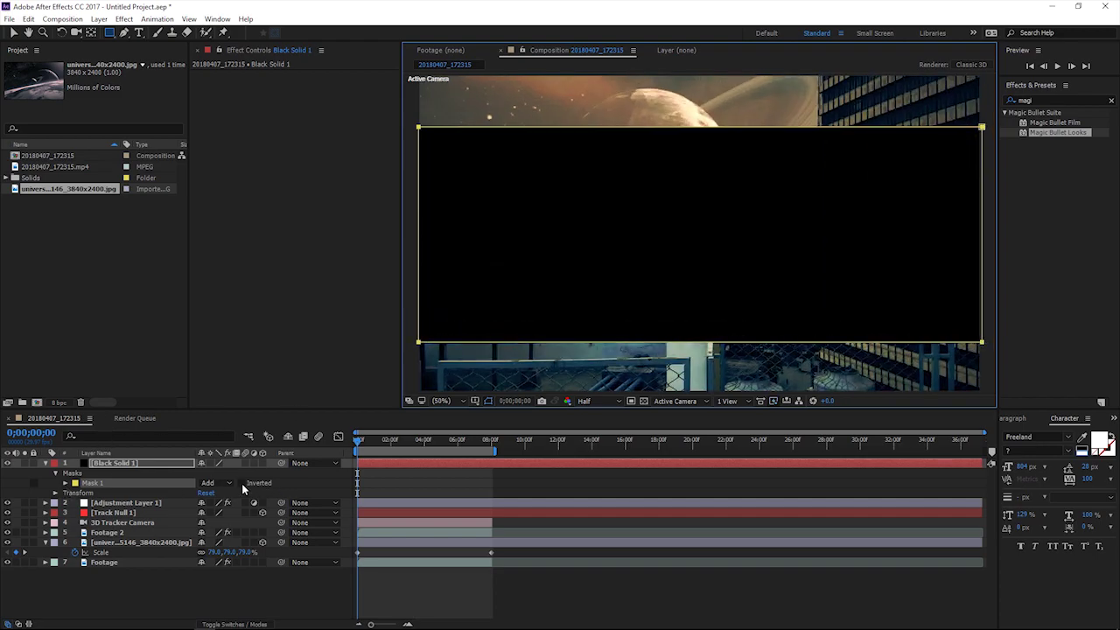
click(243, 483)
click(14, 34)
click(369, 169)
click(606, 578)
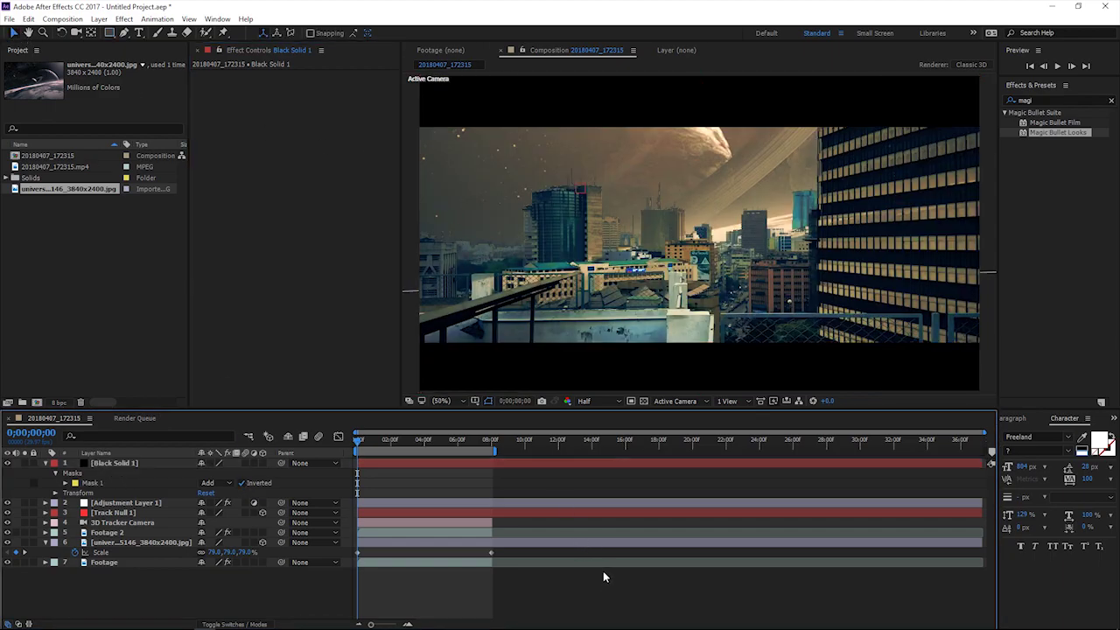
key(space)
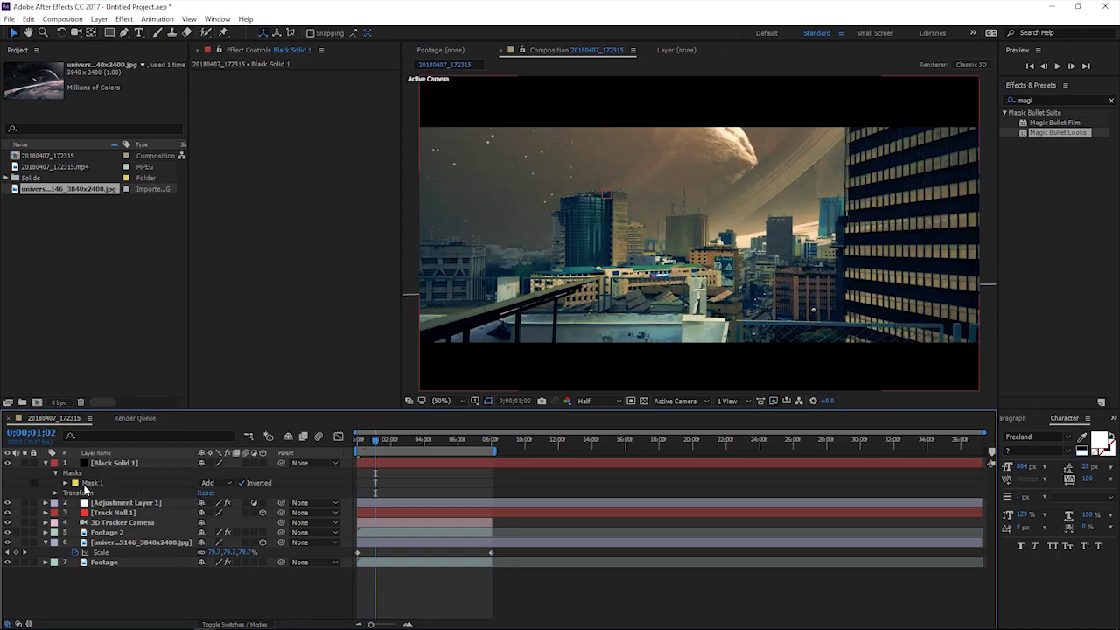
- Scale Black Solid 1 to about 131% to thin the letterbox bars, then preview
click(114, 463)
key(Return)
click(109, 470)
key(s)
drag(217, 473, 237, 474)
click(552, 572)
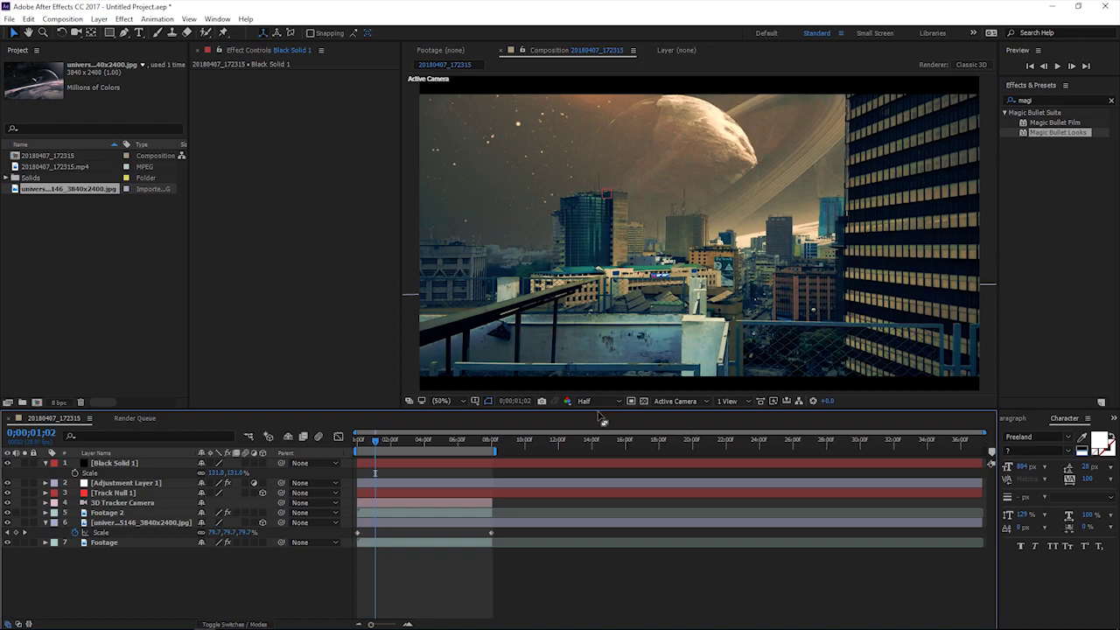
key(space)
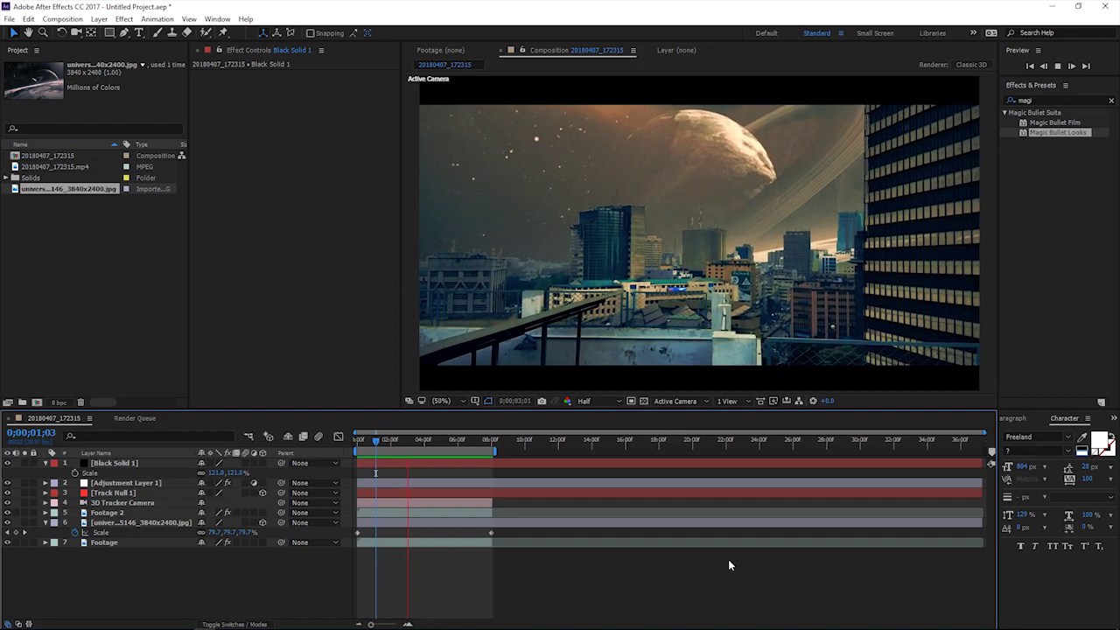